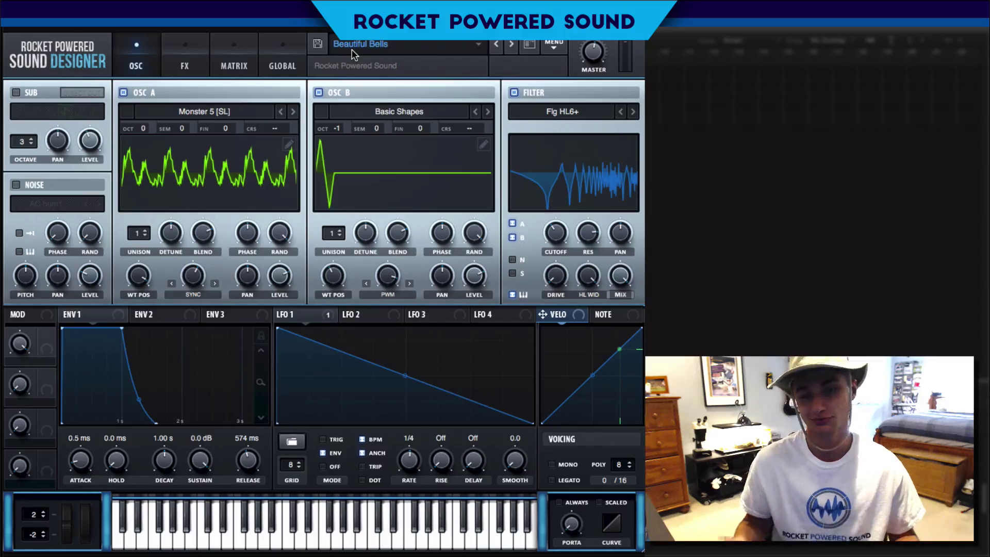
Reset the synth to the blank Init preset, with only oscillator A enabled.
click(559, 46)
click(583, 105)
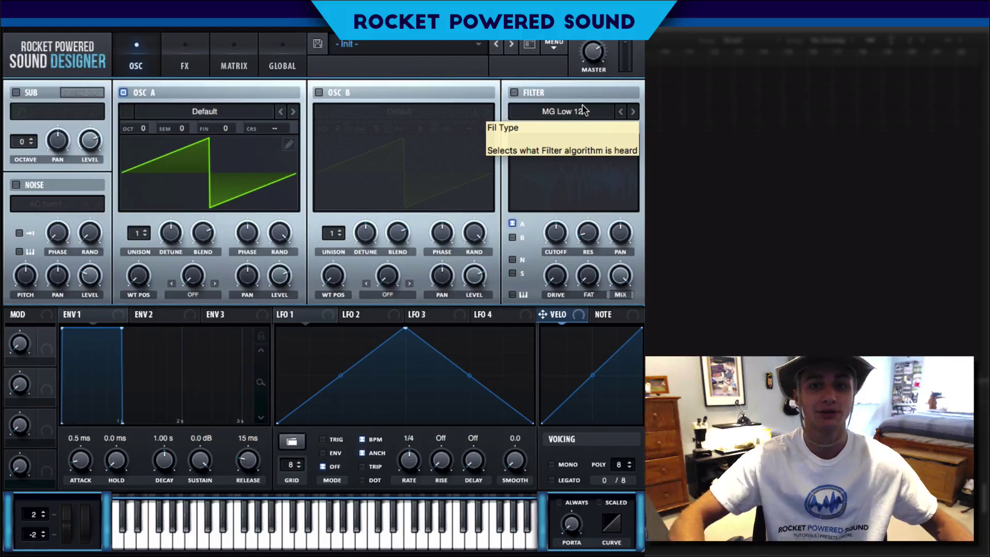
click(125, 93)
click(161, 93)
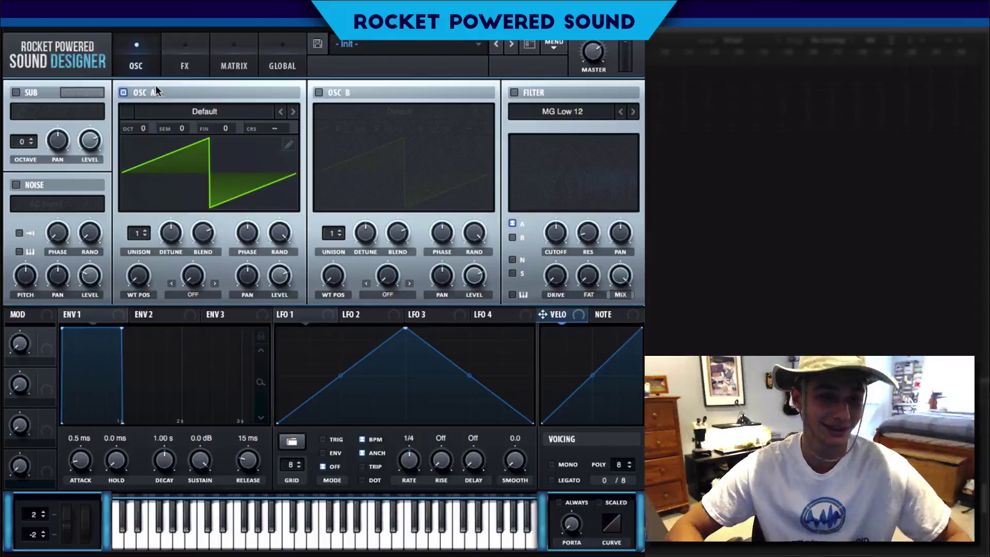
Load the Monster 5 [SL] wavetable from the Spectral category into oscillator A.
click(241, 112)
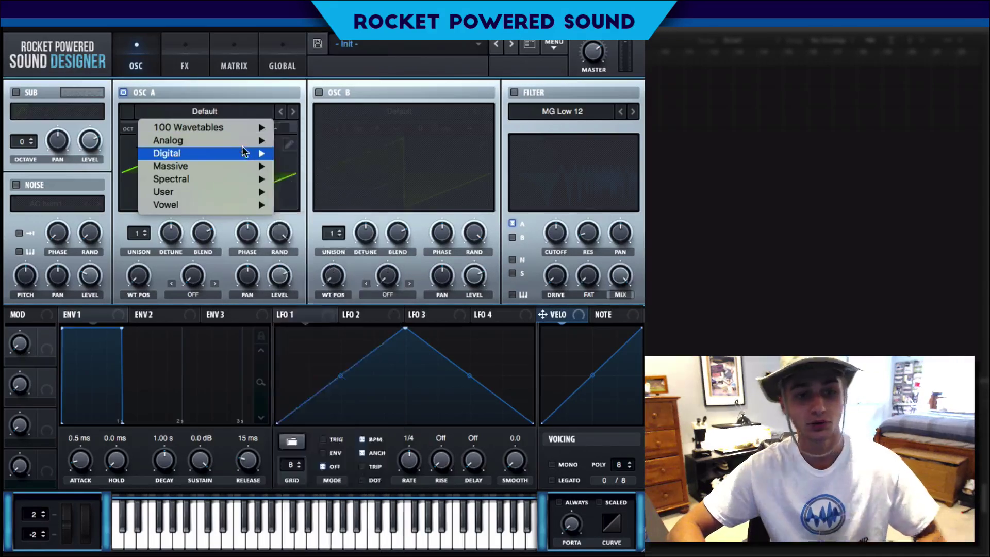
mouse_move(237, 156)
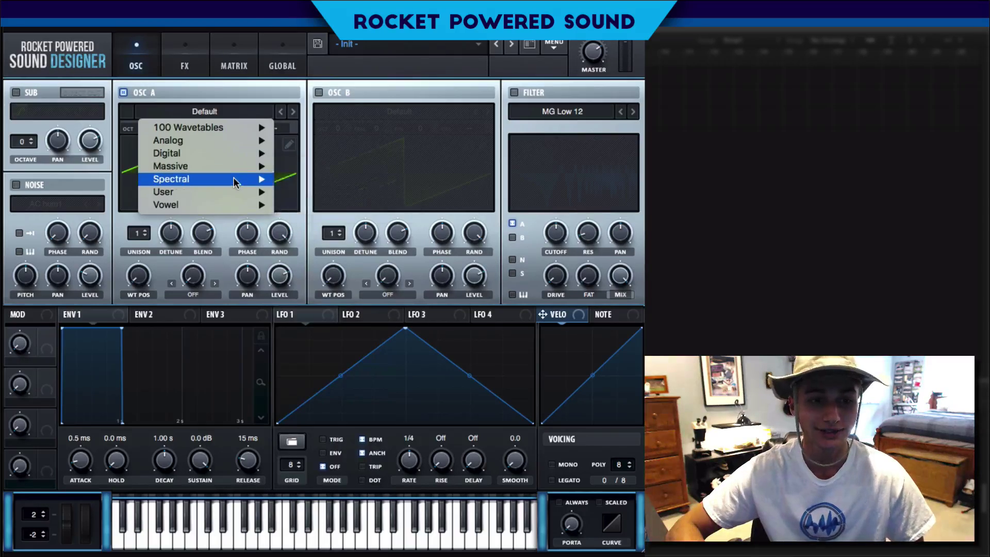
mouse_move(234, 179)
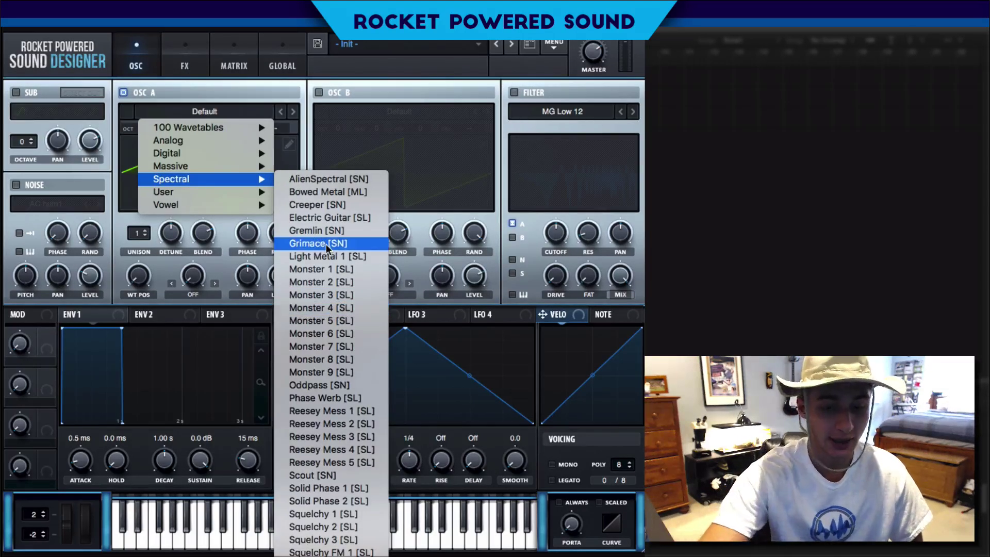
click(336, 320)
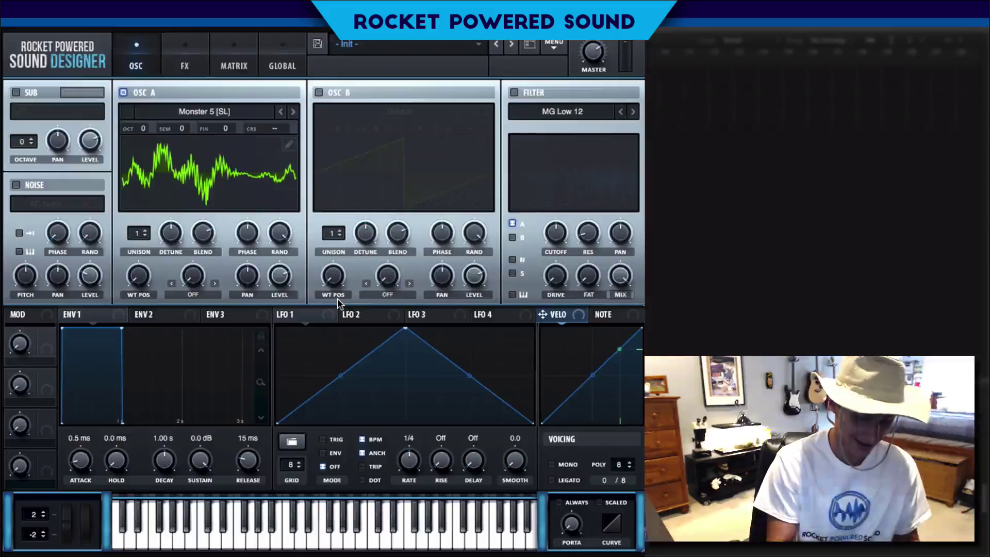
key(super+k)
key(super+k)
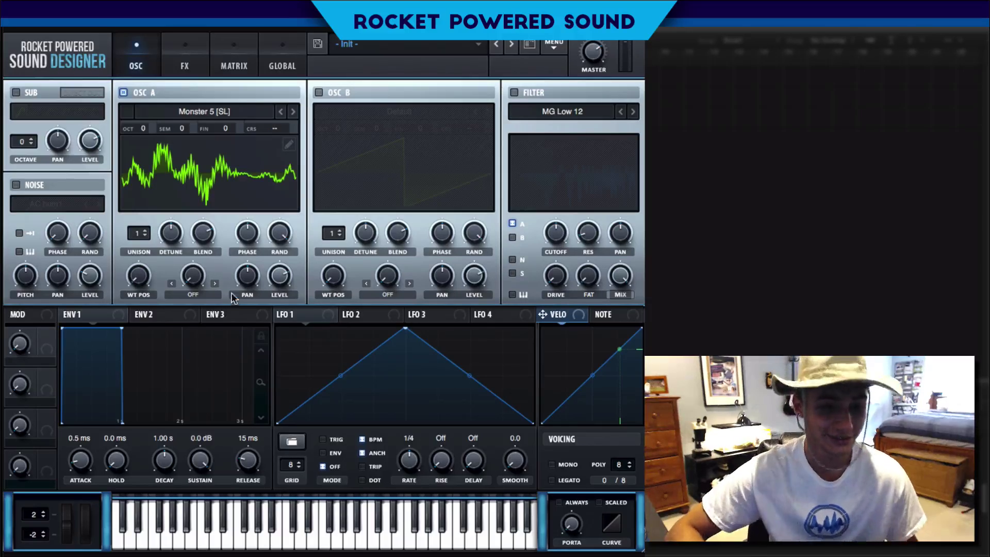
Set oscillator A's warp mode to Sync and raise its warp amount to slightly past halfway.
click(212, 294)
click(216, 324)
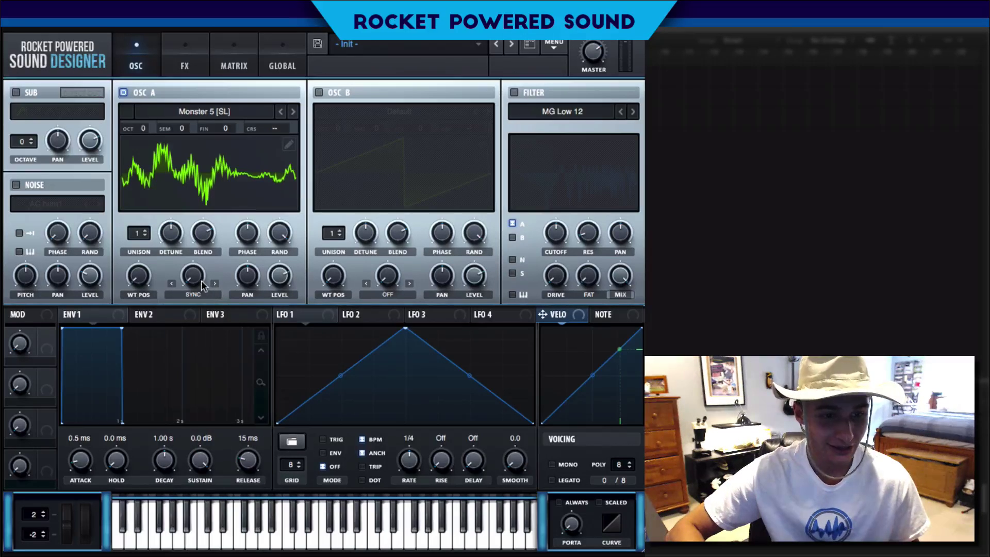
drag(197, 281, 208, 190)
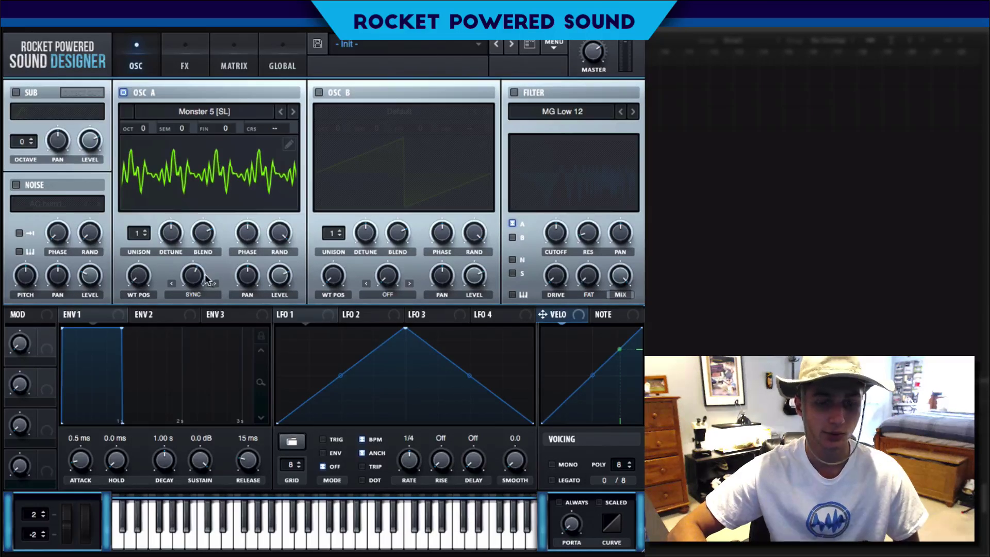
drag(200, 292, 175, 285)
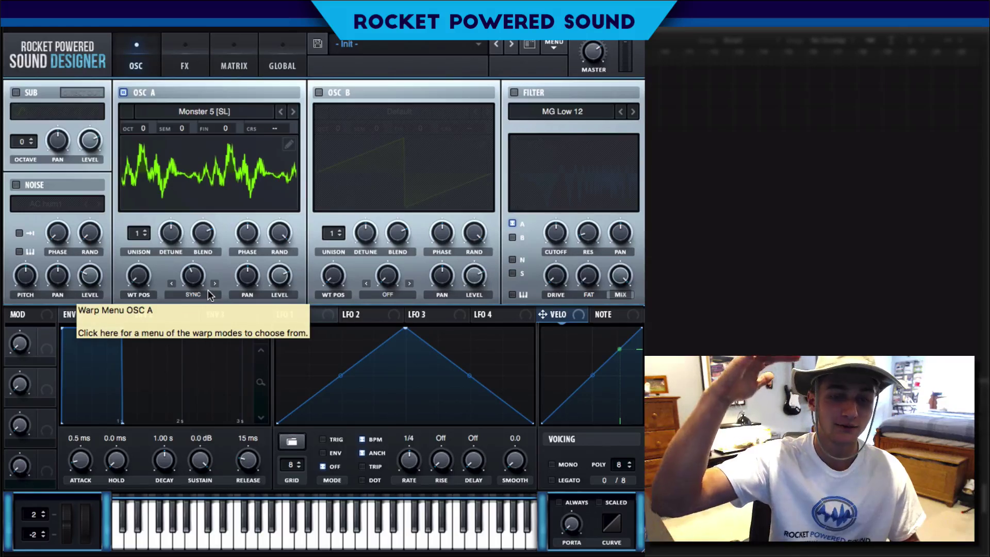
drag(194, 277, 185, 240)
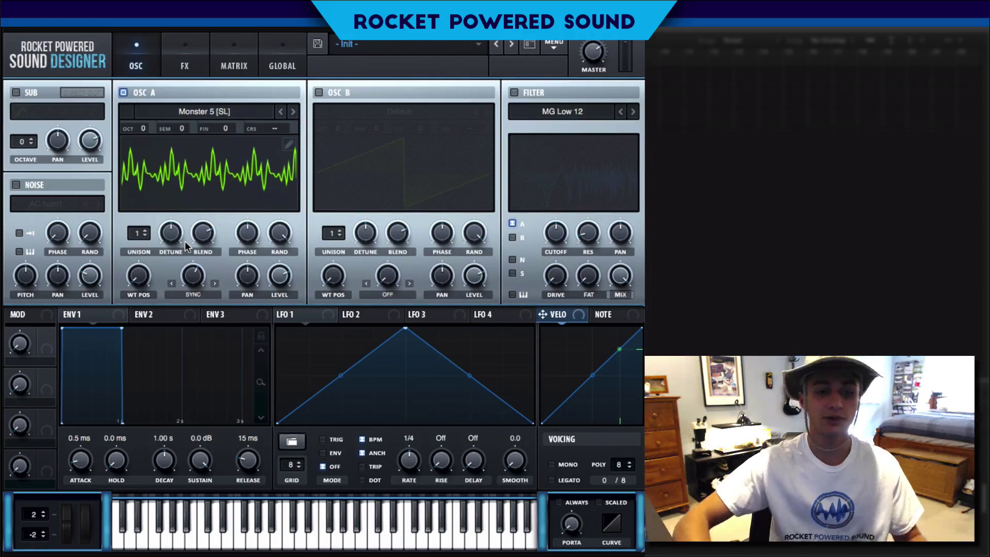
drag(202, 278, 201, 278)
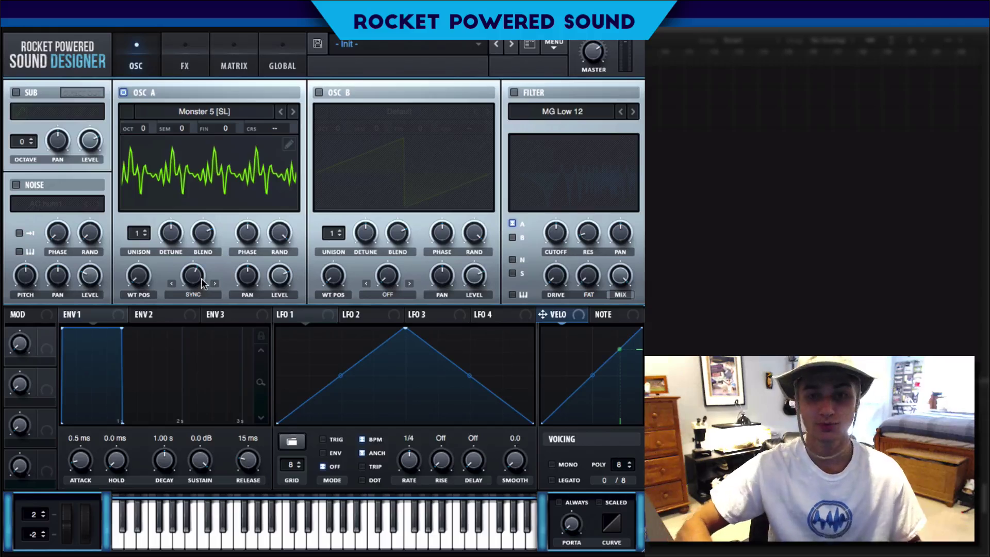
drag(194, 279, 190, 279)
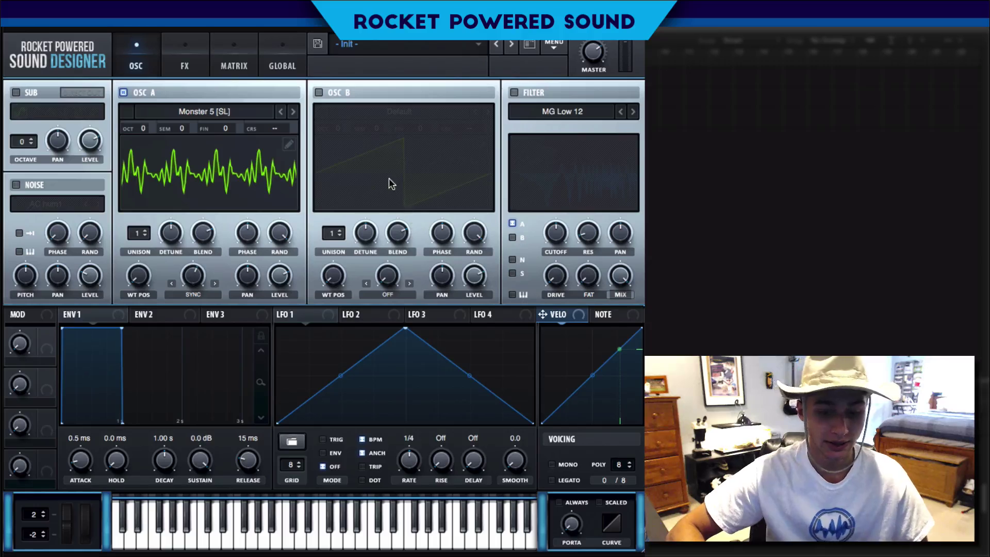
Enable oscillator B with the Analog Basic Shapes wavetable and set its wavetable position to 3.
click(319, 92)
click(388, 112)
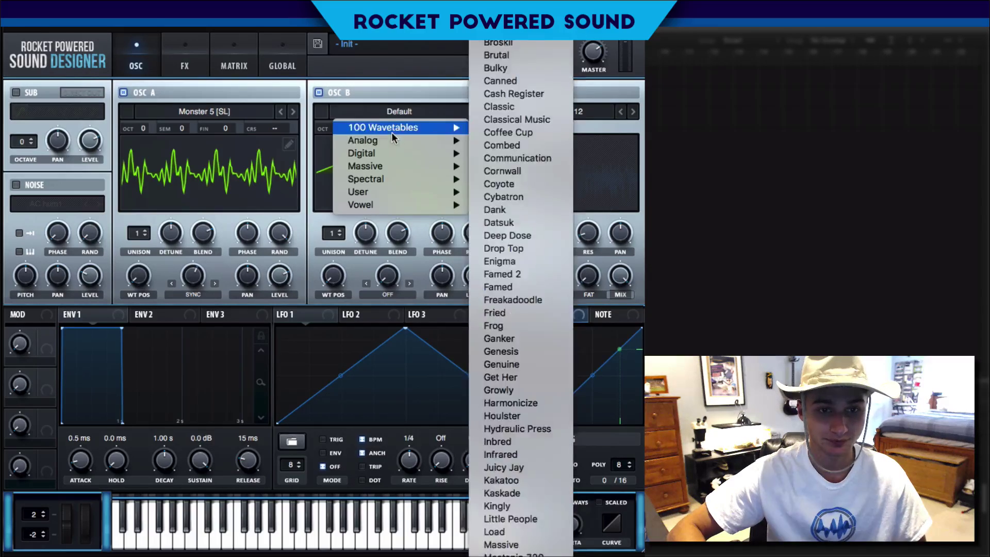
mouse_move(394, 141)
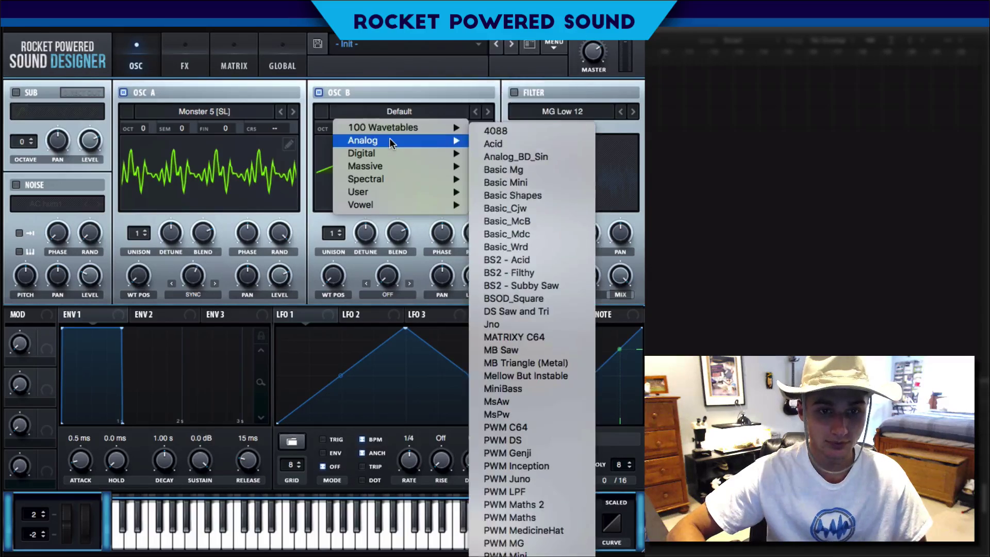
click(519, 195)
drag(343, 289, 343, 237)
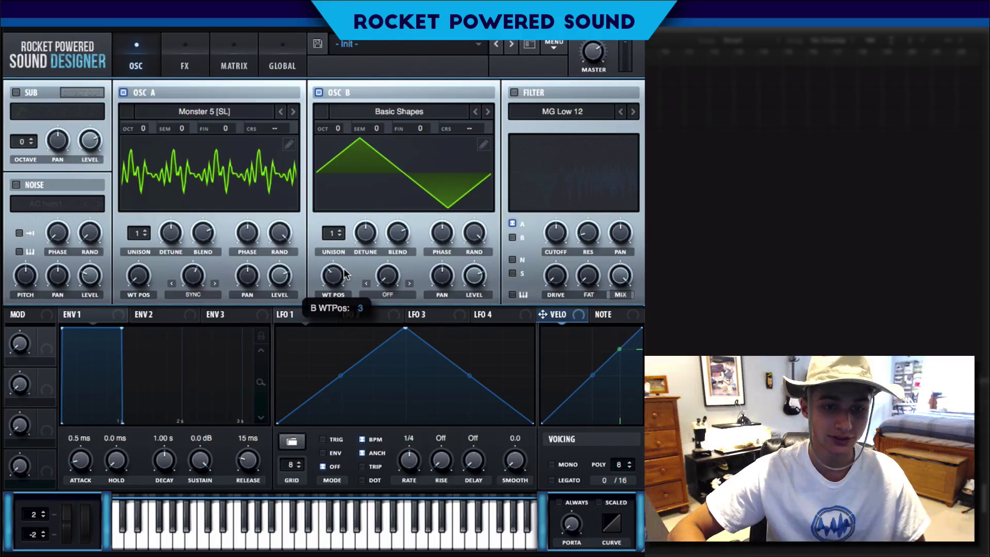
Set oscillator B's warp mode to PWM and raise the amount until the triangle wave becomes a narrow pulse.
click(398, 297)
click(407, 401)
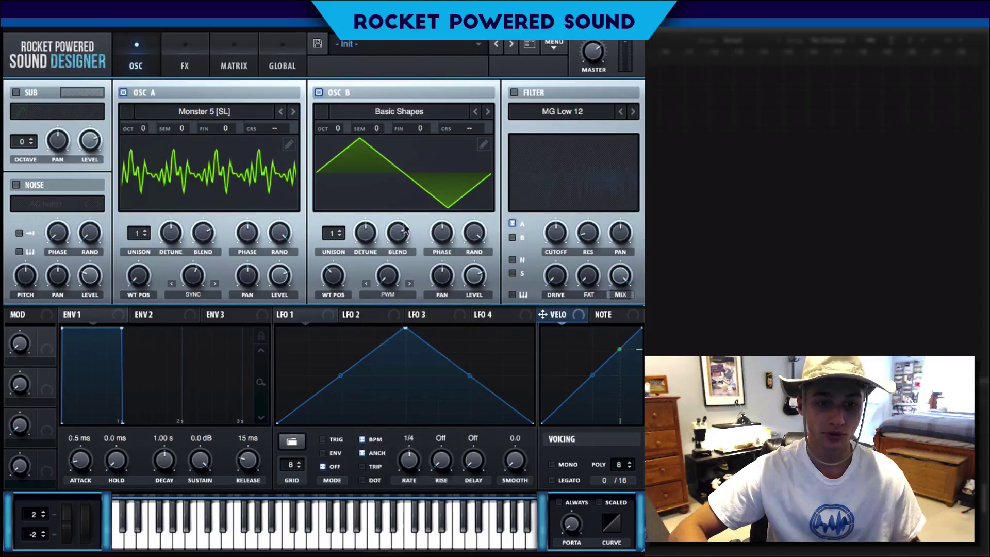
drag(396, 281, 398, 139)
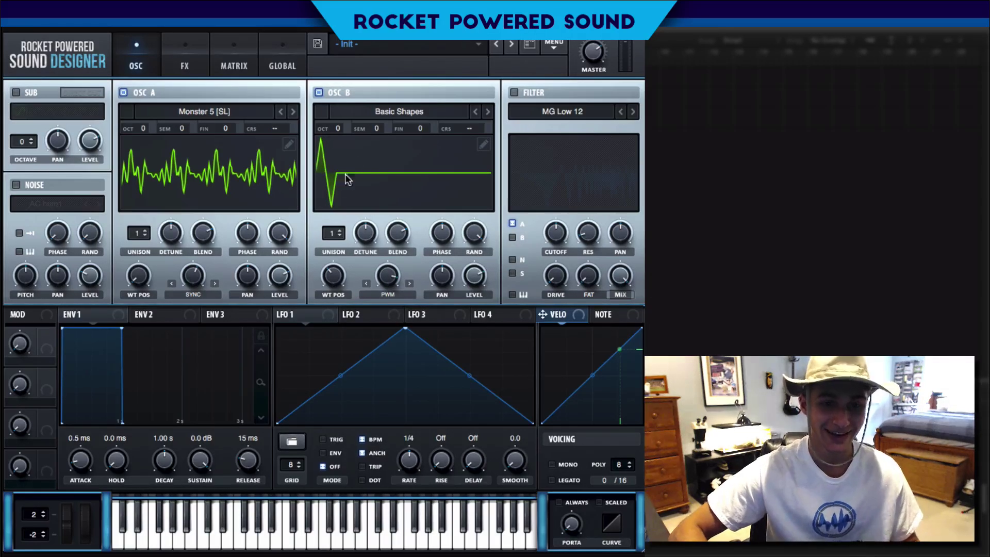
Solo oscillator B by disabling oscillator A, and sweep the PWM amount, settling on a narrow pulse.
click(123, 93)
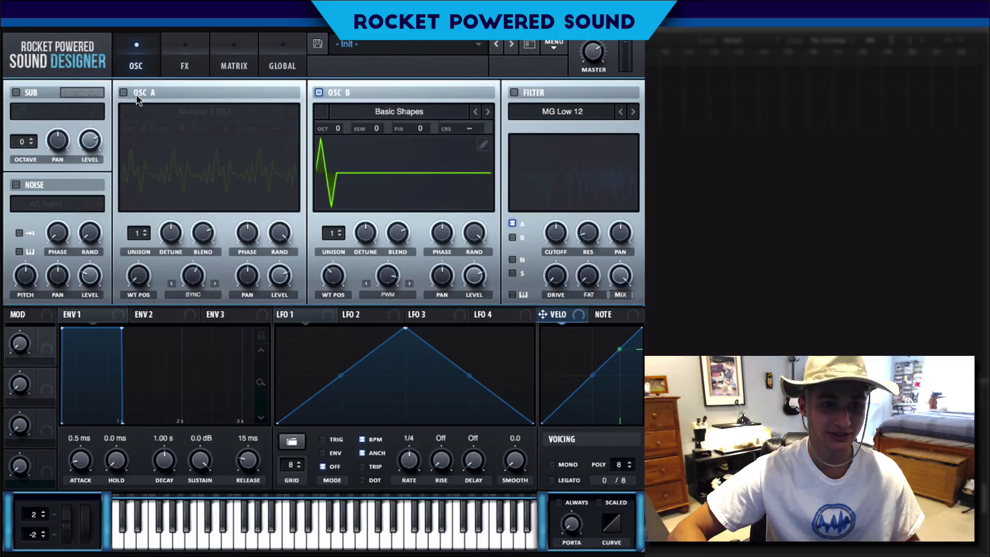
mouse_move(332, 278)
mouse_down()
mouse_move(328, 307)
mouse_move(330, 277)
mouse_up()
mouse_move(385, 293)
mouse_down()
mouse_move(367, 310)
mouse_move(354, 386)
mouse_move(381, 273)
mouse_up()
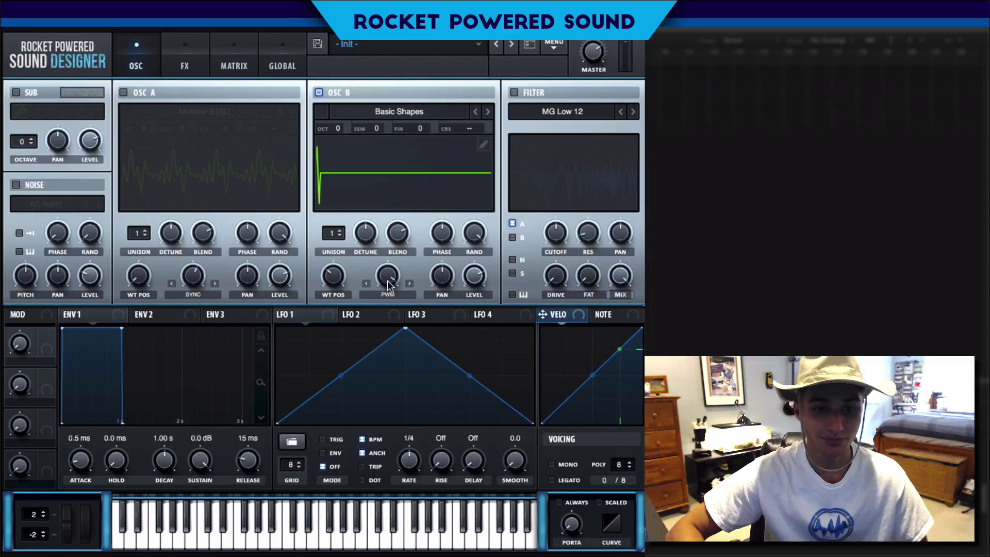
drag(384, 275, 363, 263)
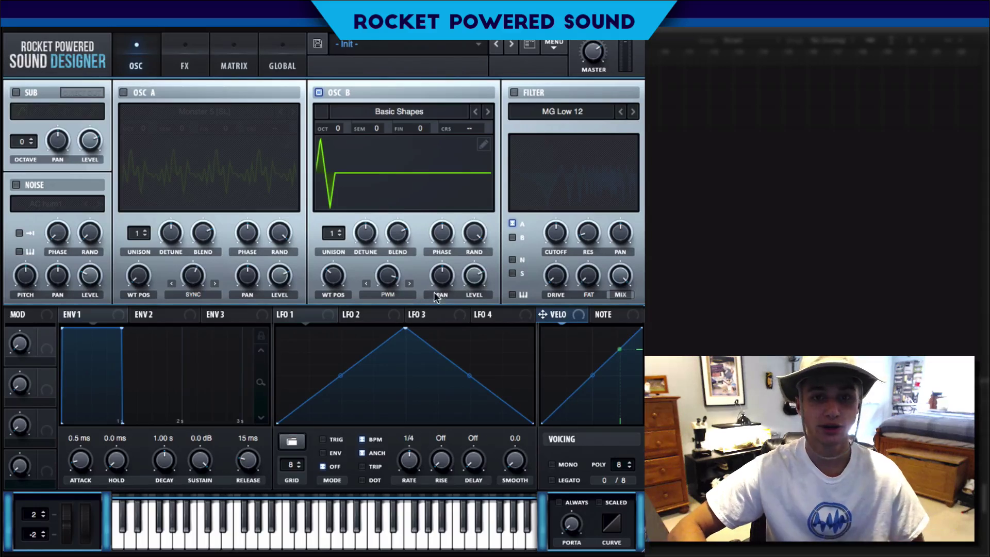
Lower oscillator B by one octave to -1 and re-enable oscillator A.
click(140, 93)
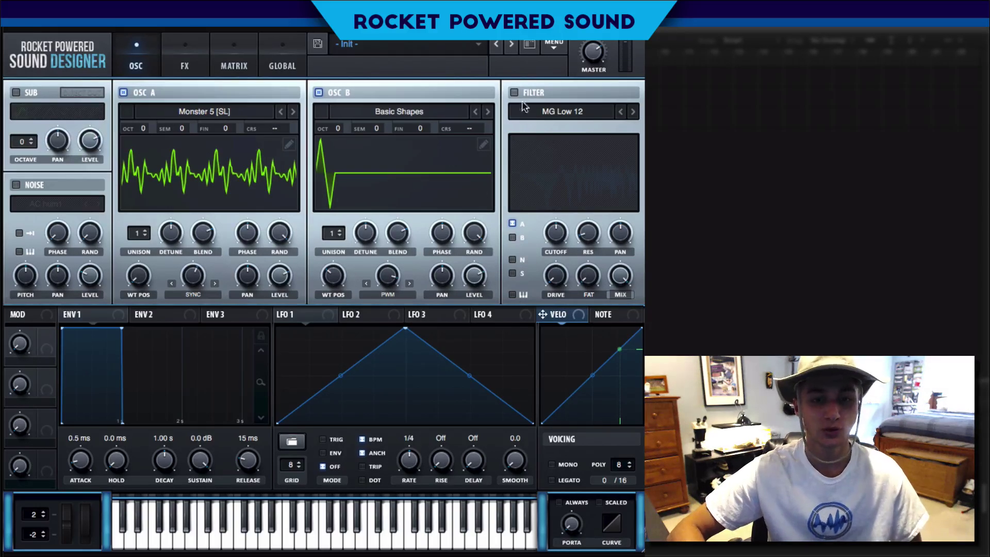
click(123, 93)
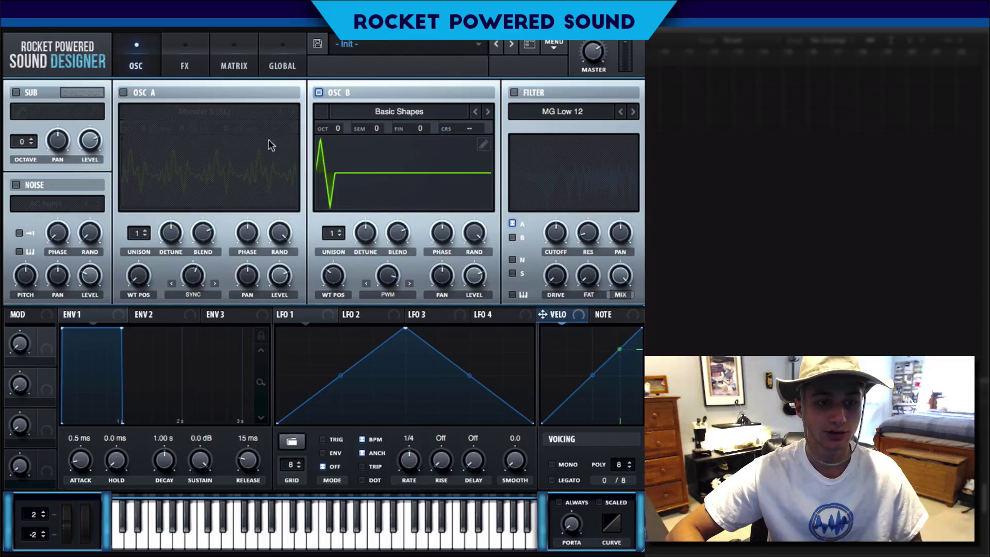
drag(336, 120, 341, 140)
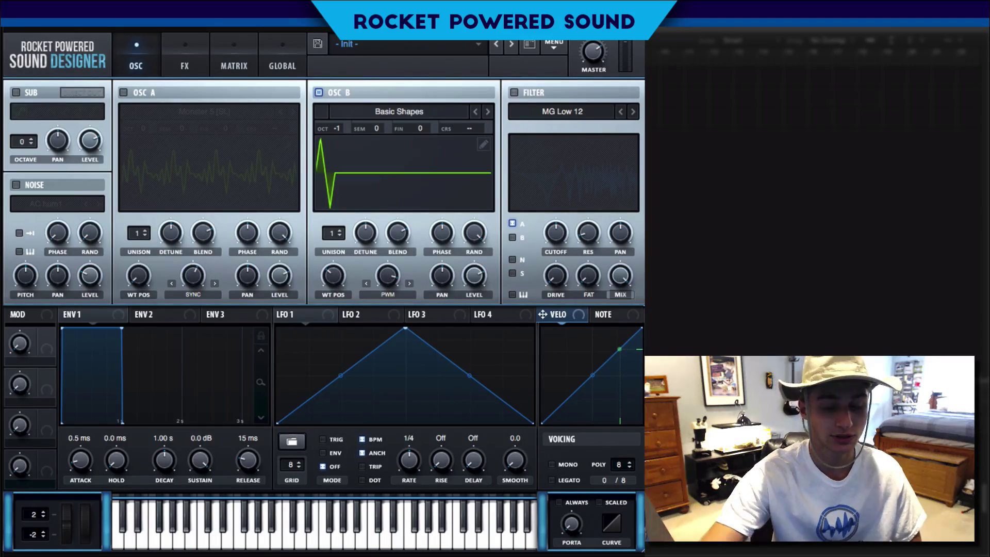
mouse_move(196, 280)
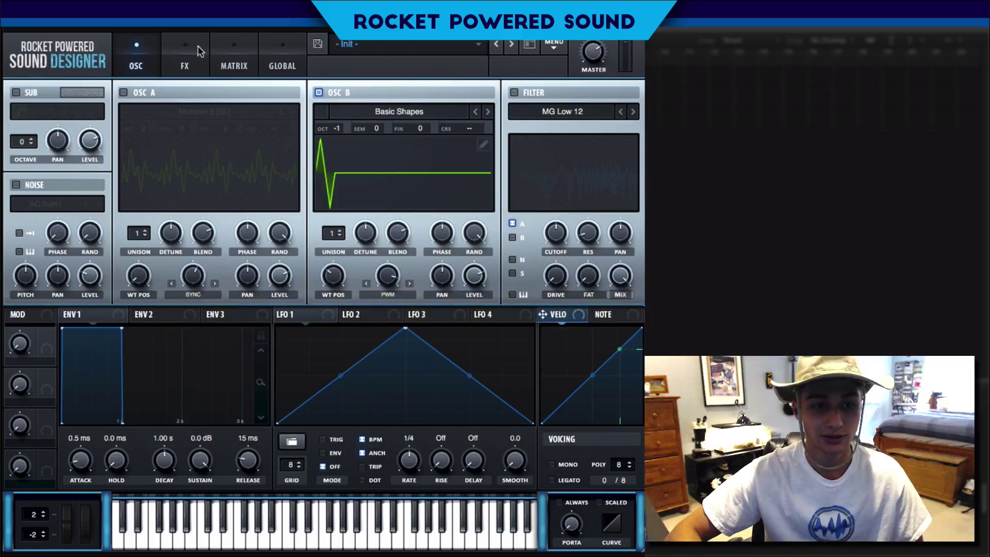
click(124, 93)
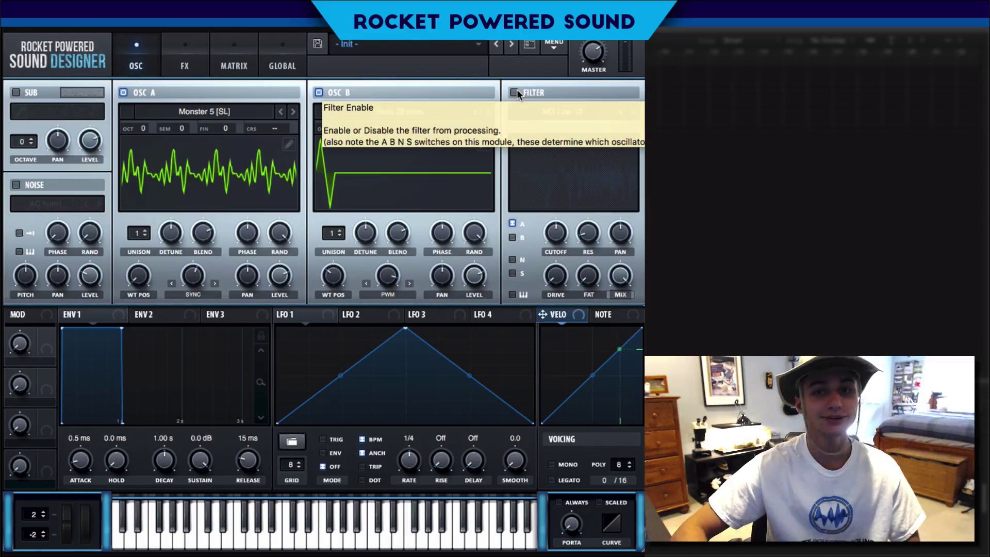
Enable the filter and set its type to Flg HL6+ from the Flanges category.
click(515, 92)
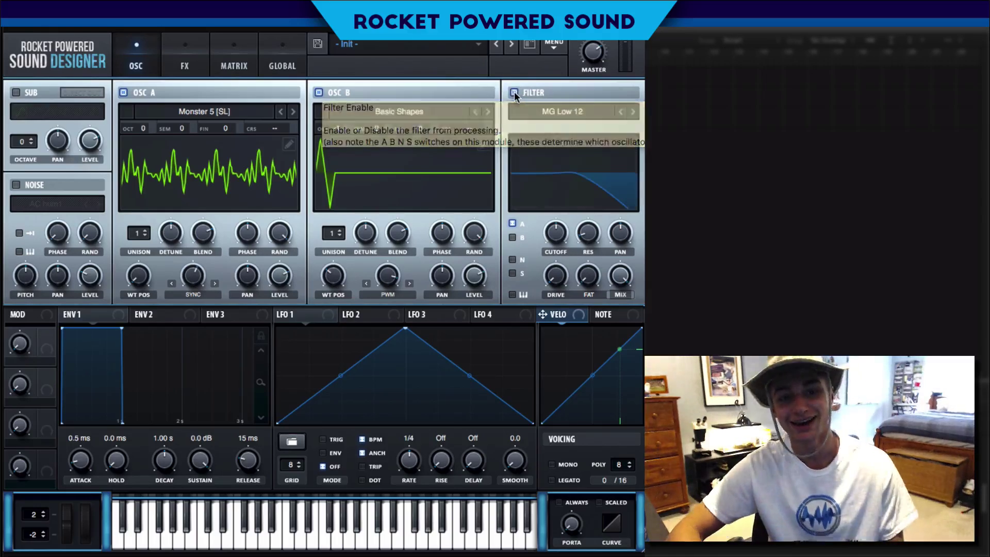
click(539, 118)
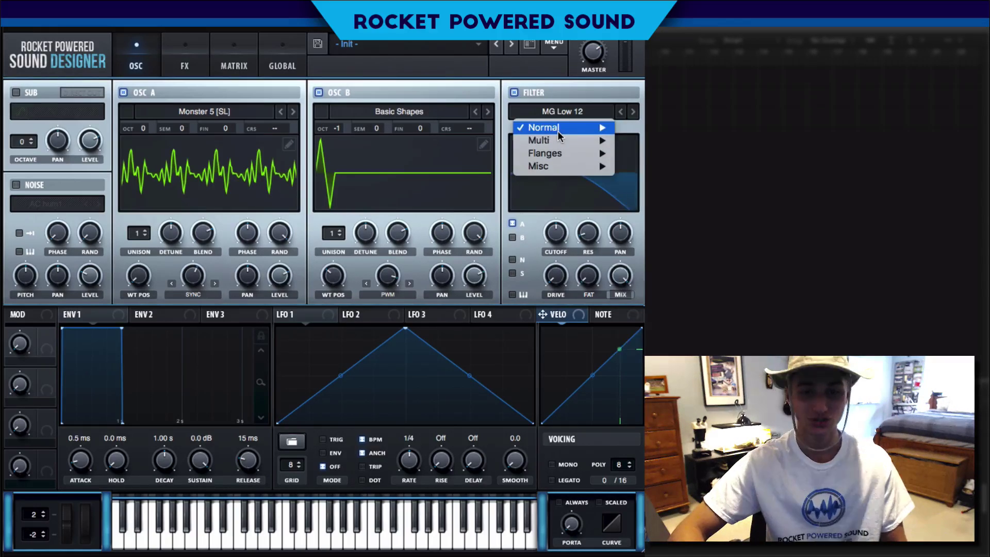
mouse_move(556, 163)
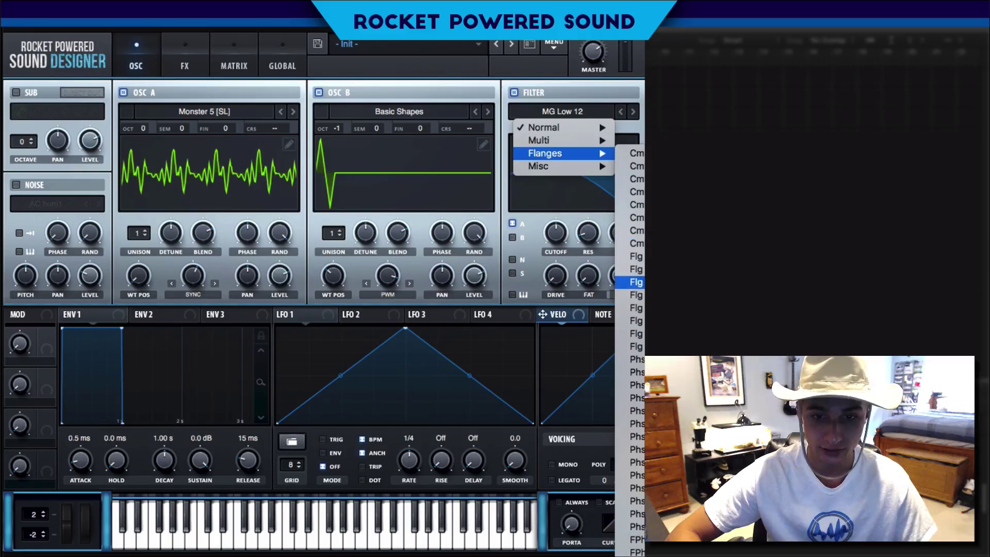
click(636, 334)
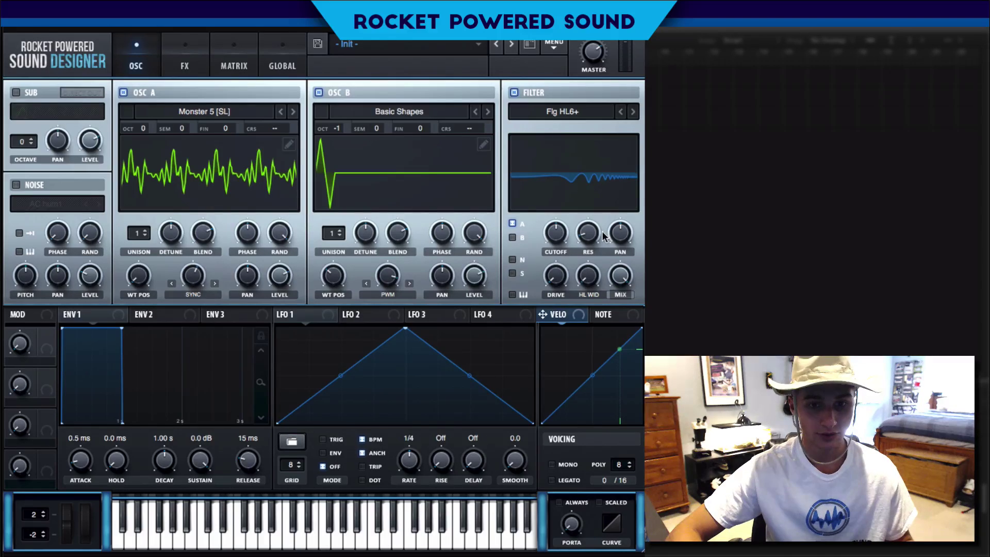
Route oscillator B through the filter as well, and raise the filter's resonance and HL width.
drag(598, 236, 609, 129)
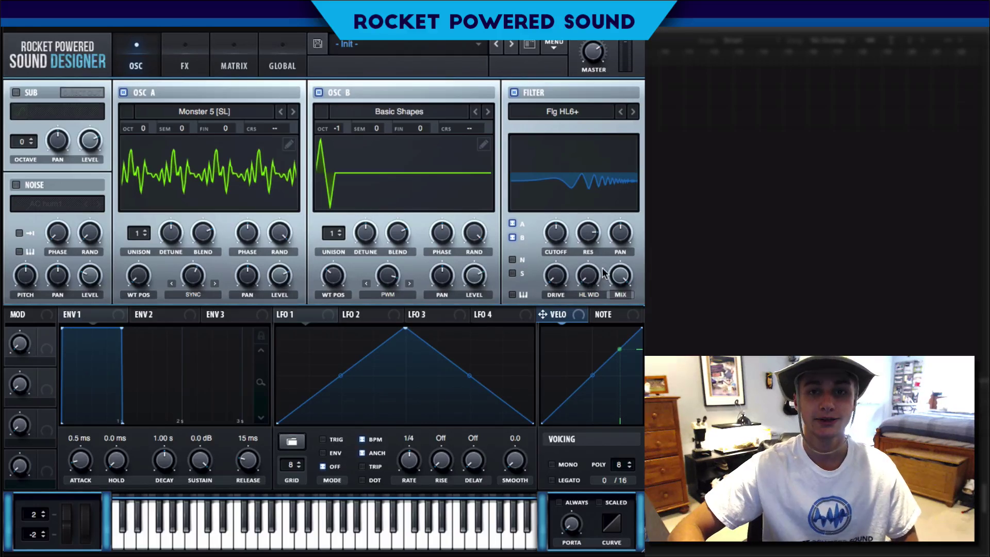
mouse_move(594, 274)
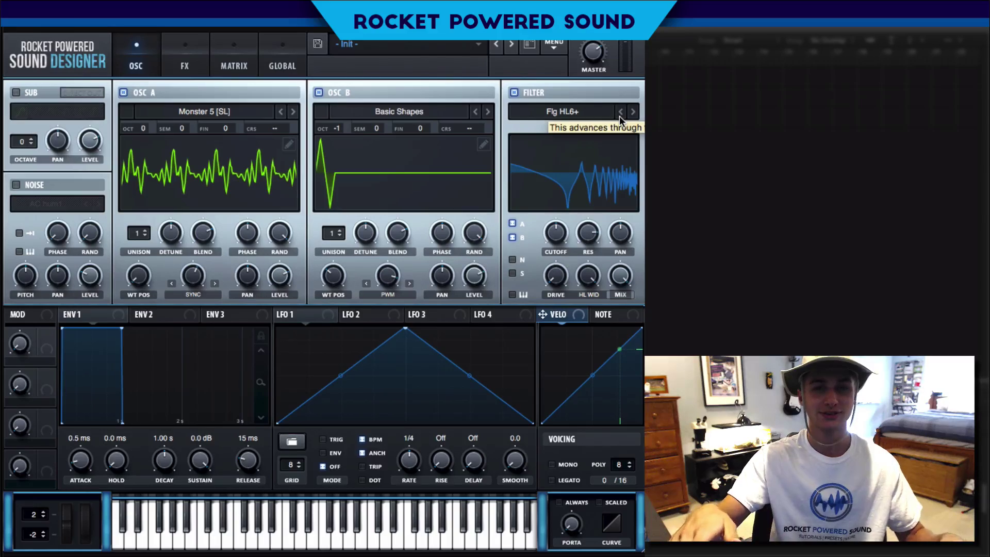
Turn on the filter's keyboard tracking and lower its cutoff slightly.
click(512, 294)
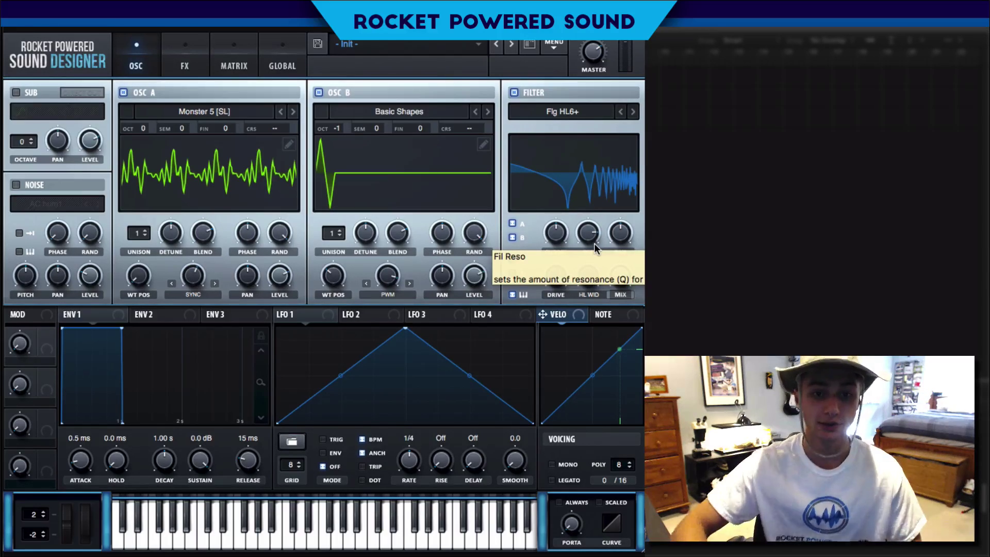
drag(547, 230, 534, 230)
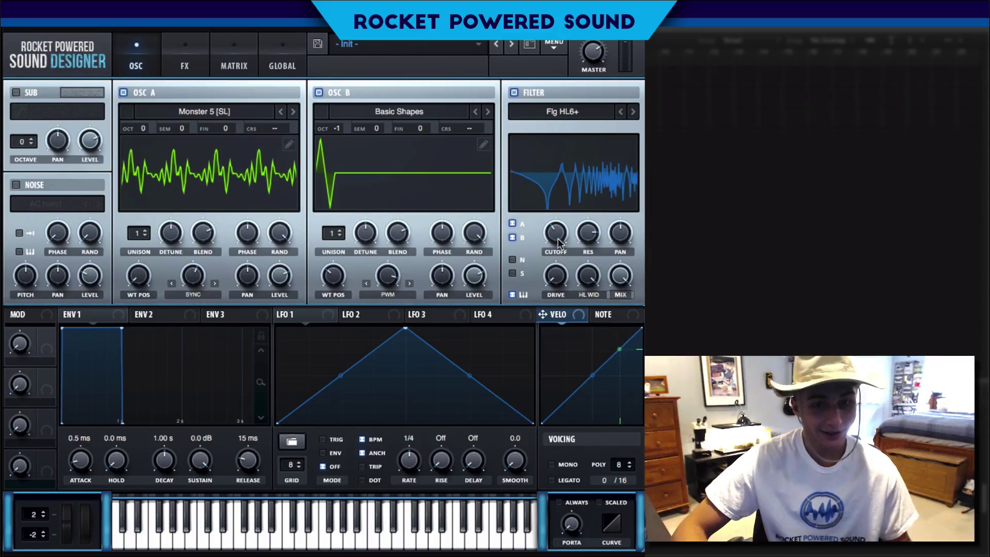
mouse_move(562, 243)
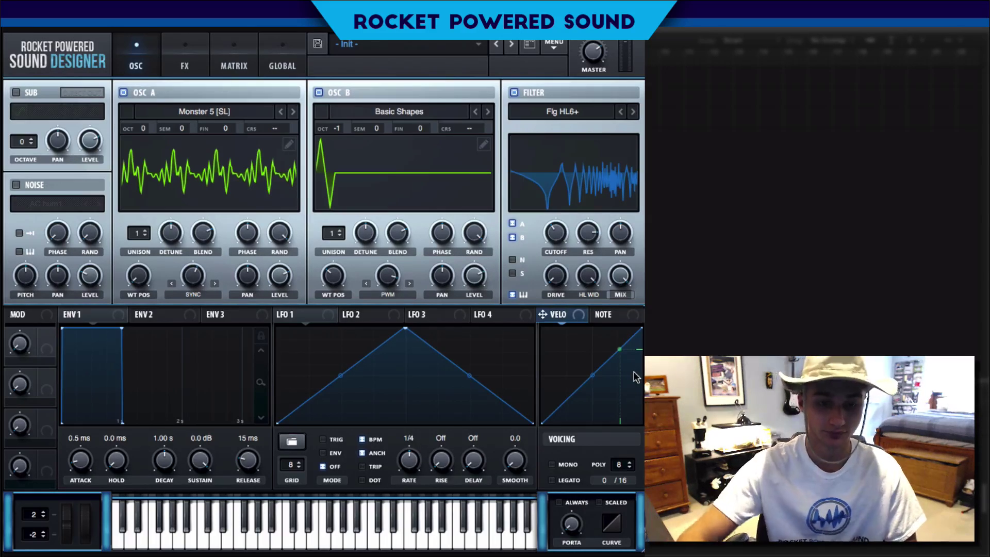
Open the effects section and lengthen envelope 1's release to 205 ms.
mouse_move(582, 226)
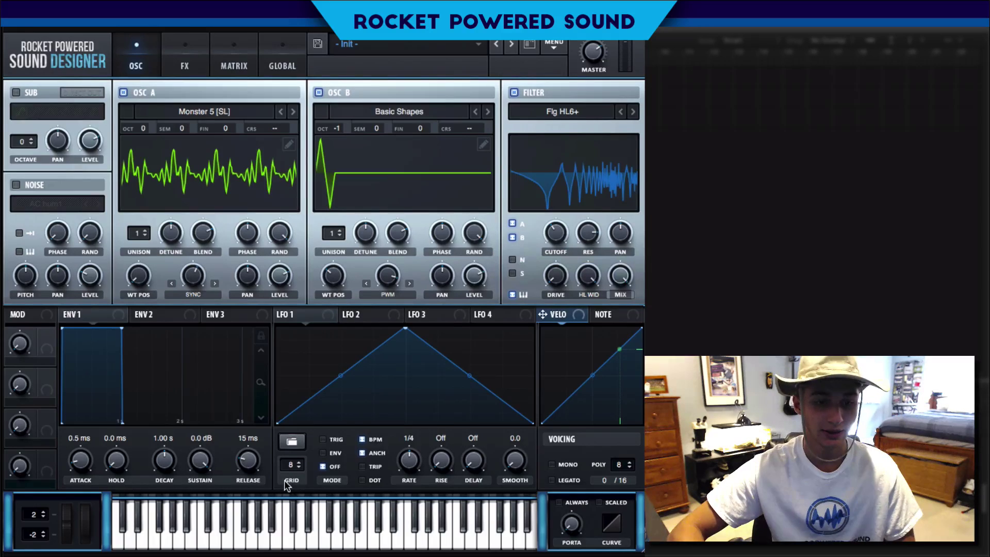
click(181, 67)
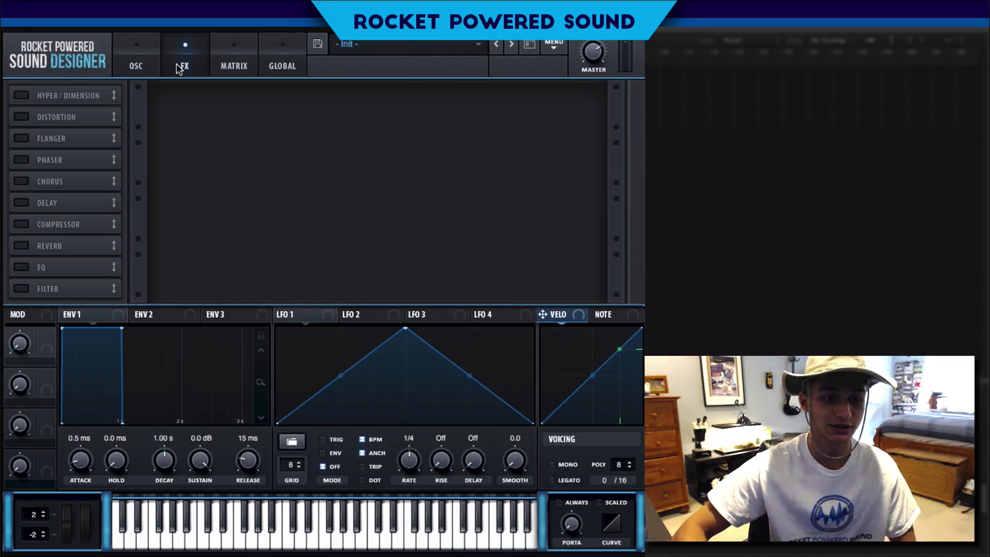
drag(255, 452, 265, 436)
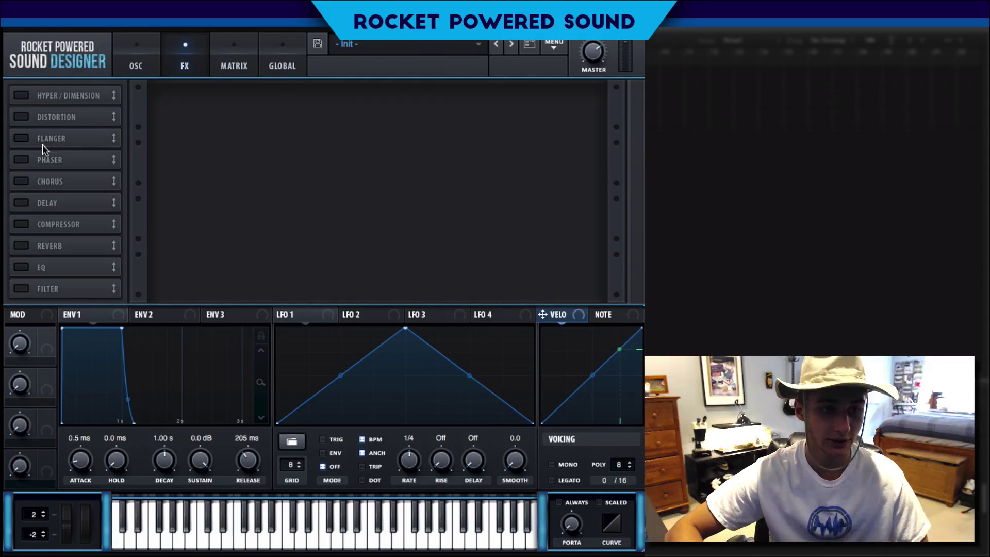
Enable the filter effect at the start of the effects chain with type MG Low 6 and lower its cutoff to about 21 Hz.
click(20, 288)
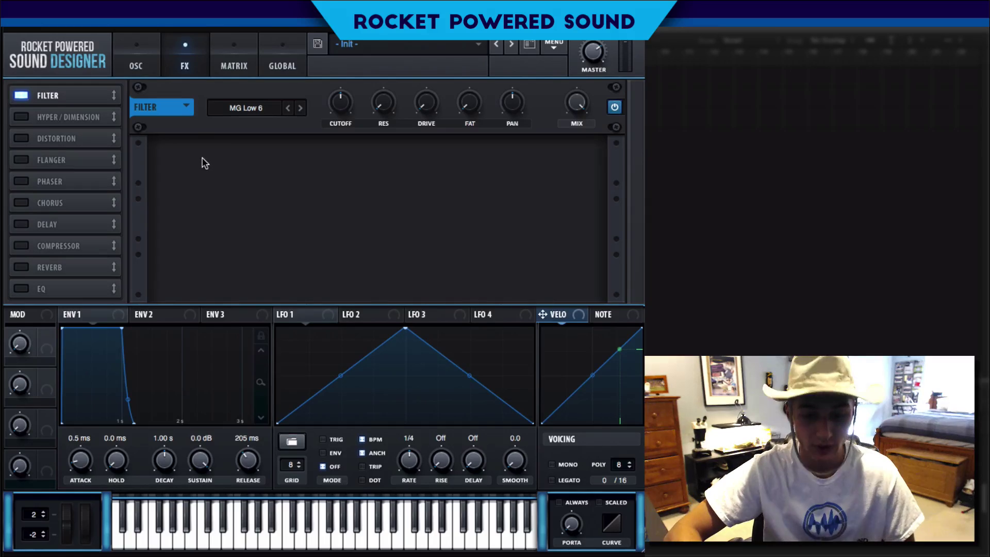
click(264, 114)
click(359, 241)
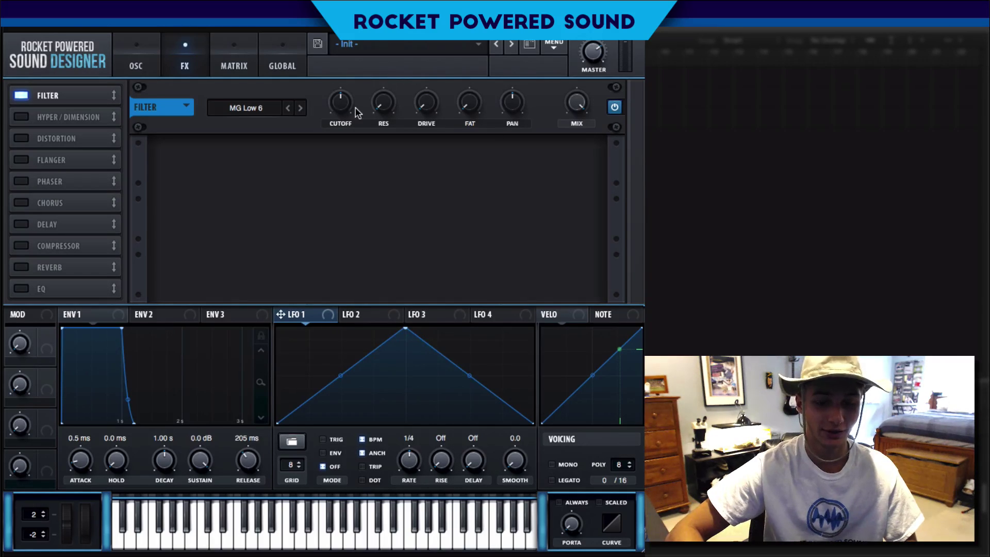
drag(340, 115, 319, 127)
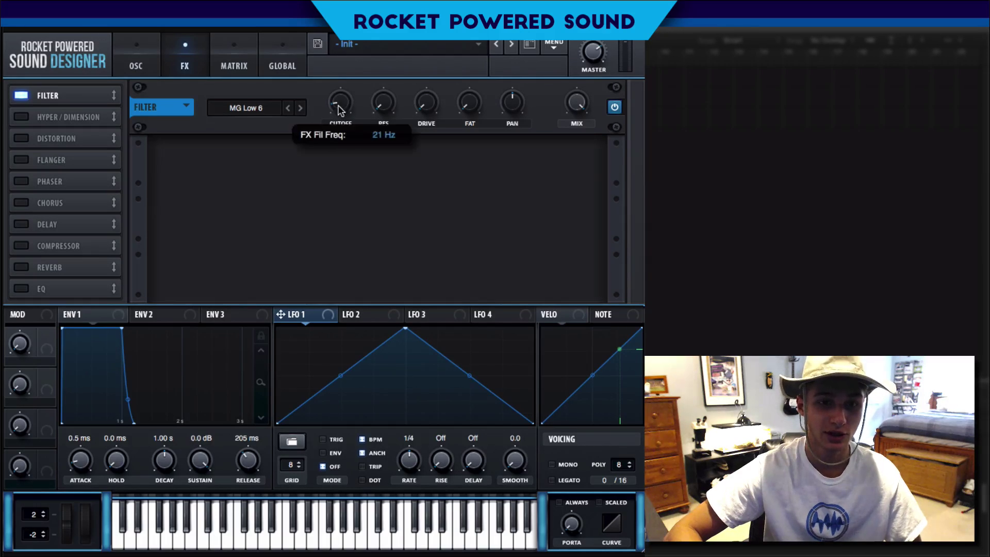
Modulate the filter effect's cutoff with LFO 1 at a reduced amount, and reshape LFO 1 into a straight falling ramp.
drag(305, 314, 336, 103)
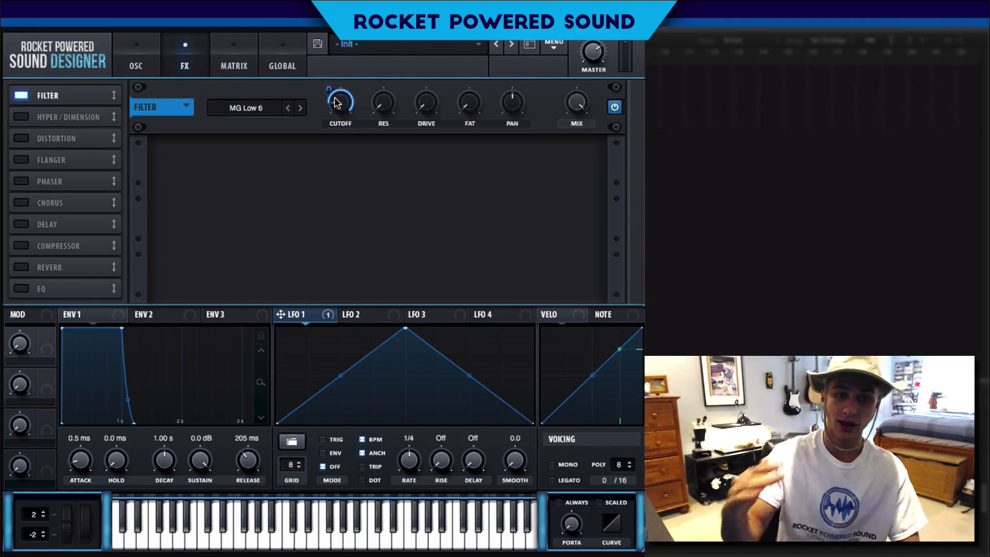
drag(333, 85, 309, 96)
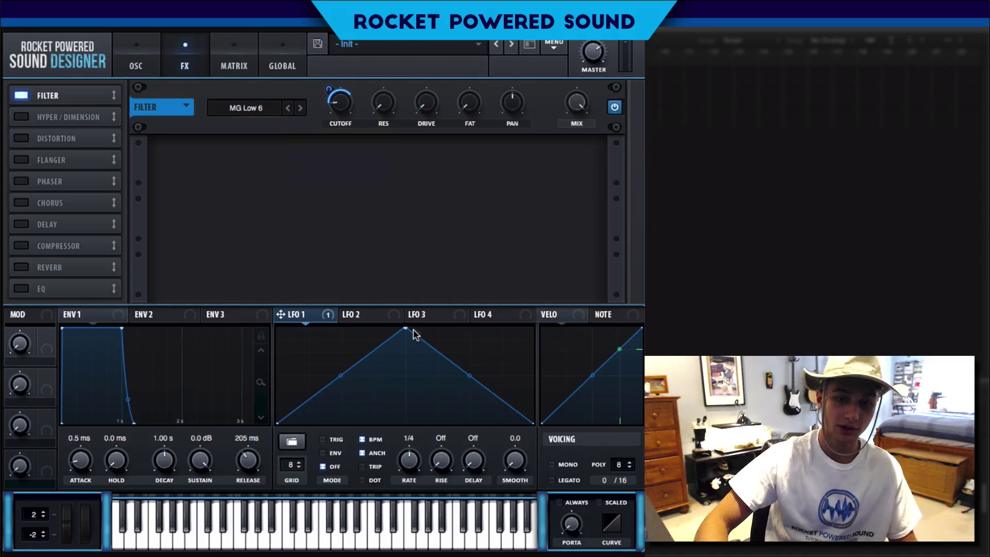
drag(405, 329, 271, 279)
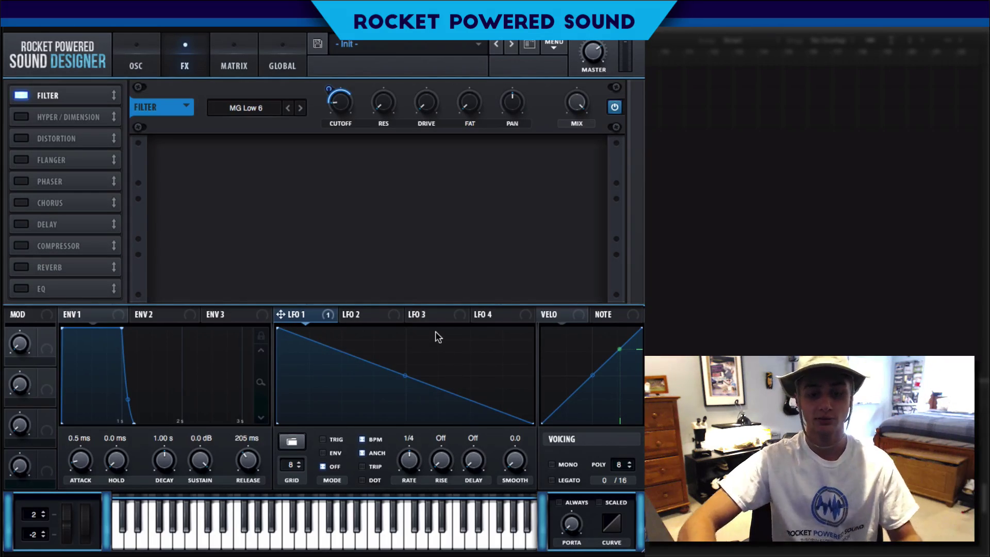
Raise the filter effect's resonance to about 8% and switch LFO 1 to ENV mode.
drag(390, 109, 390, 93)
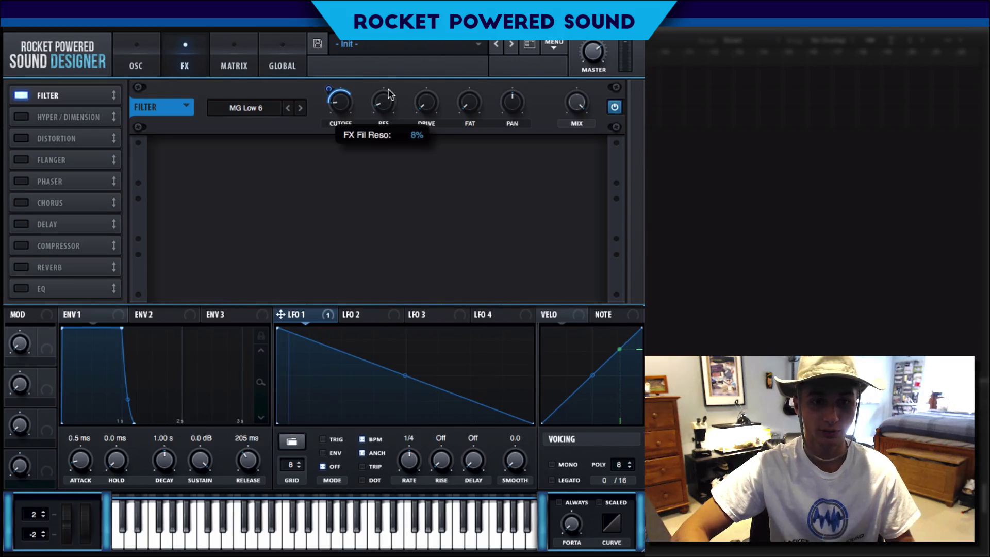
click(335, 453)
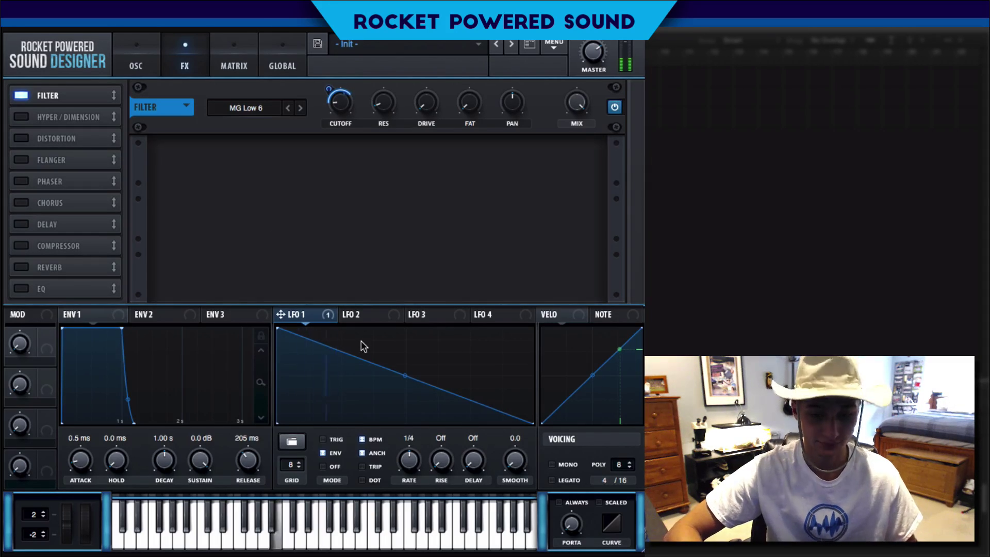
Add a compressor directly after the filter effect in the chain and turn on its multiband mode.
click(22, 245)
drag(42, 245, 51, 138)
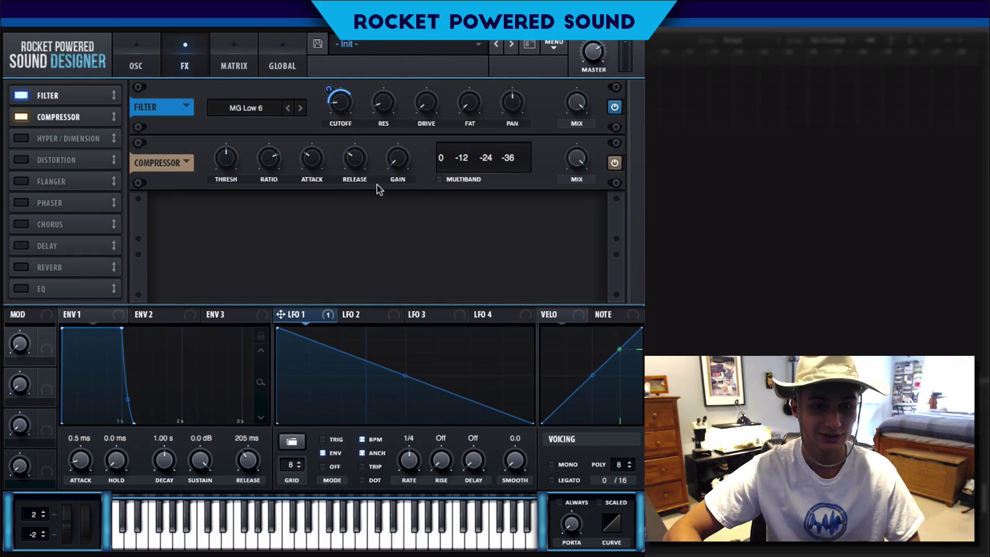
click(440, 180)
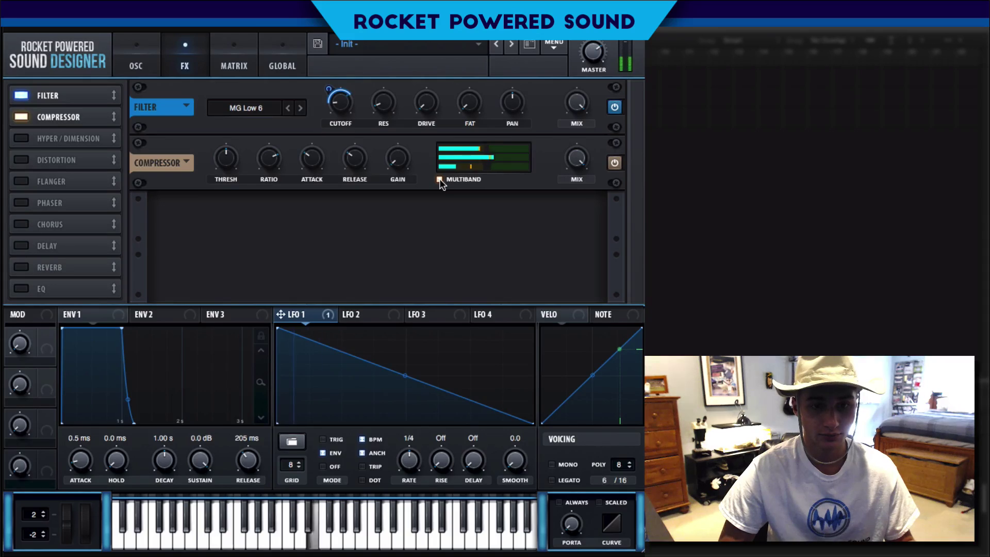
Raise the compressor's gain to about halfway and turn the master volume down slightly.
drag(406, 161, 406, 138)
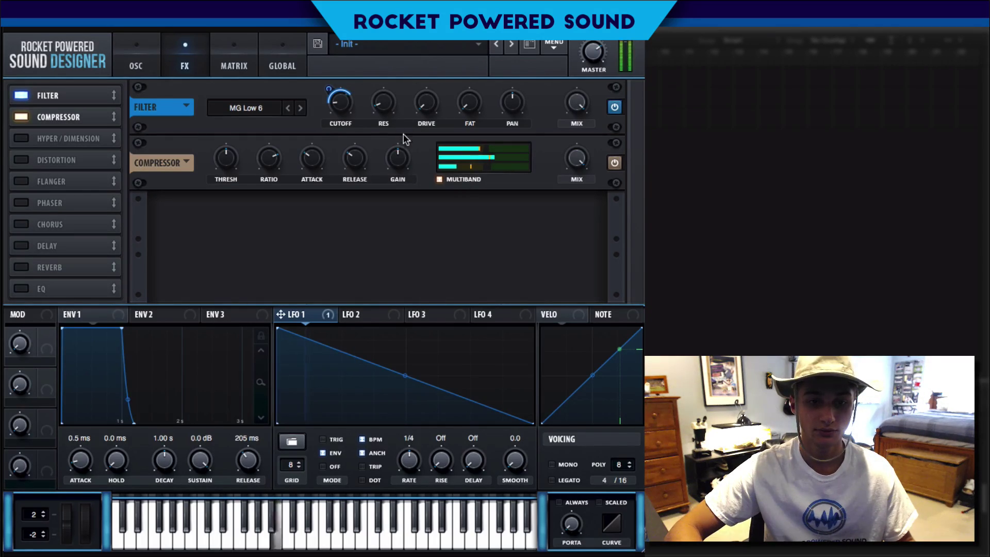
mouse_move(580, 58)
drag(581, 58, 576, 64)
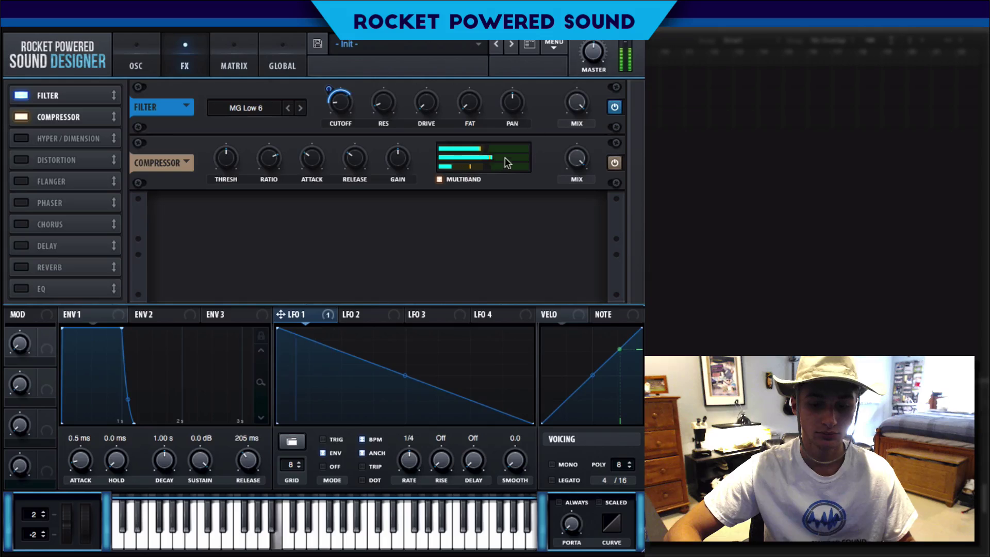
Raise the compressor's release and lengthen envelope 1's release to 307 ms.
mouse_move(249, 462)
scroll(249, 462, up, 4)
mouse_move(364, 162)
drag(374, 148, 386, 125)
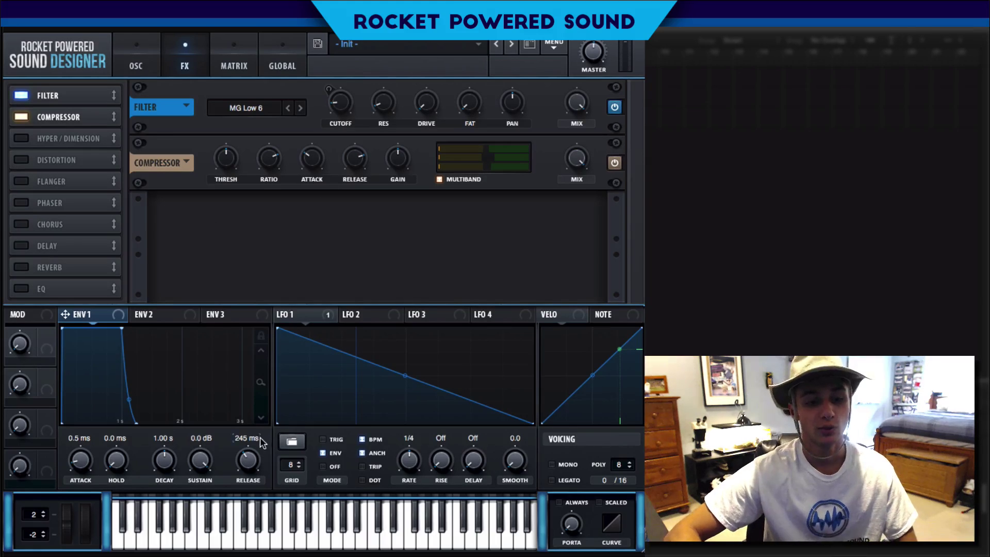
drag(257, 464, 257, 456)
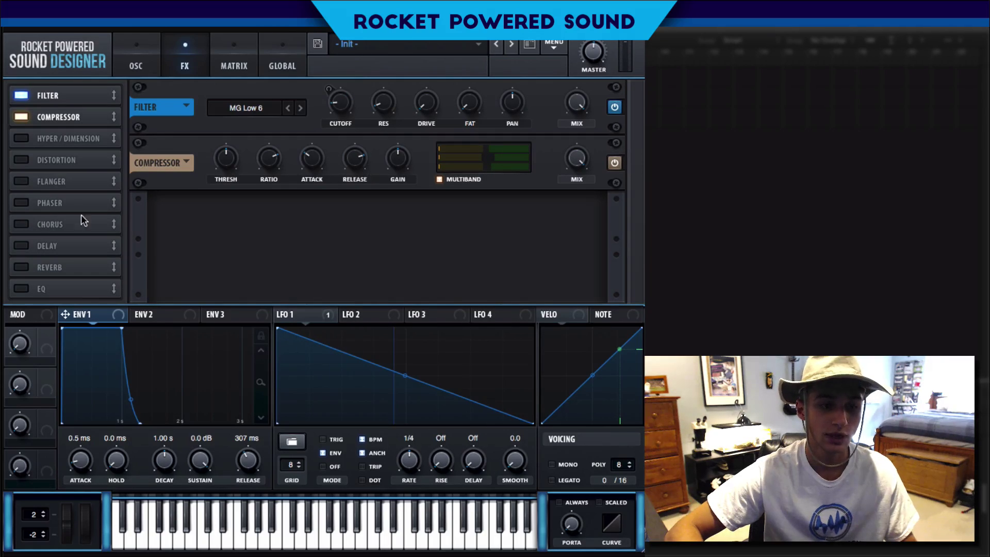
Enable Hyper/Dimension, lower the Hyper mix, and set Dimension to a minimal size with a mix of about 49%.
click(20, 139)
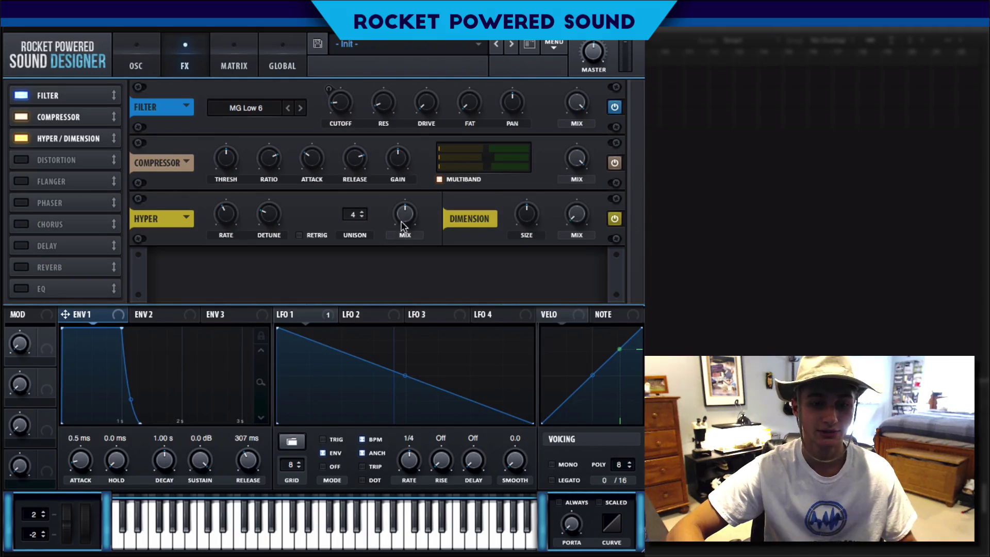
drag(403, 228, 375, 266)
drag(526, 220, 500, 257)
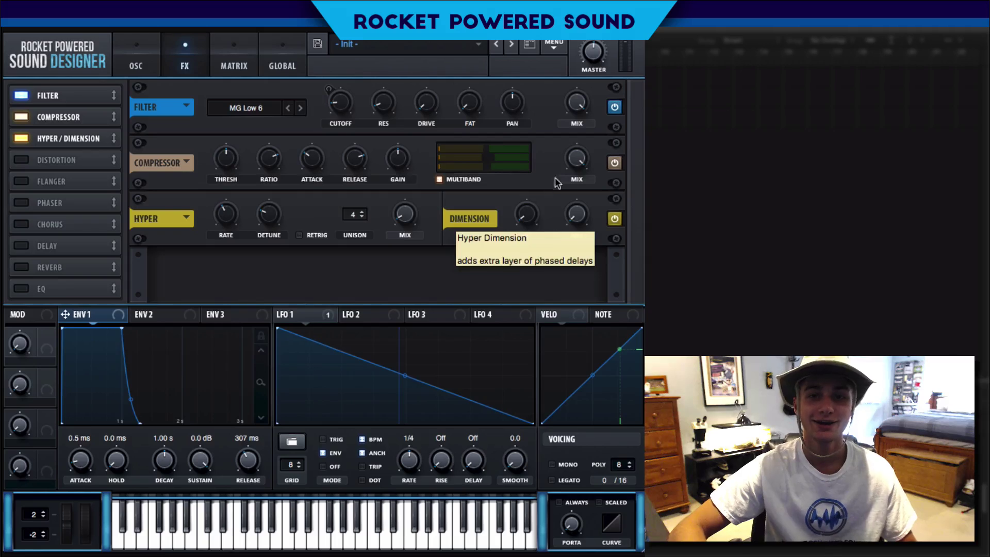
drag(570, 219, 543, 128)
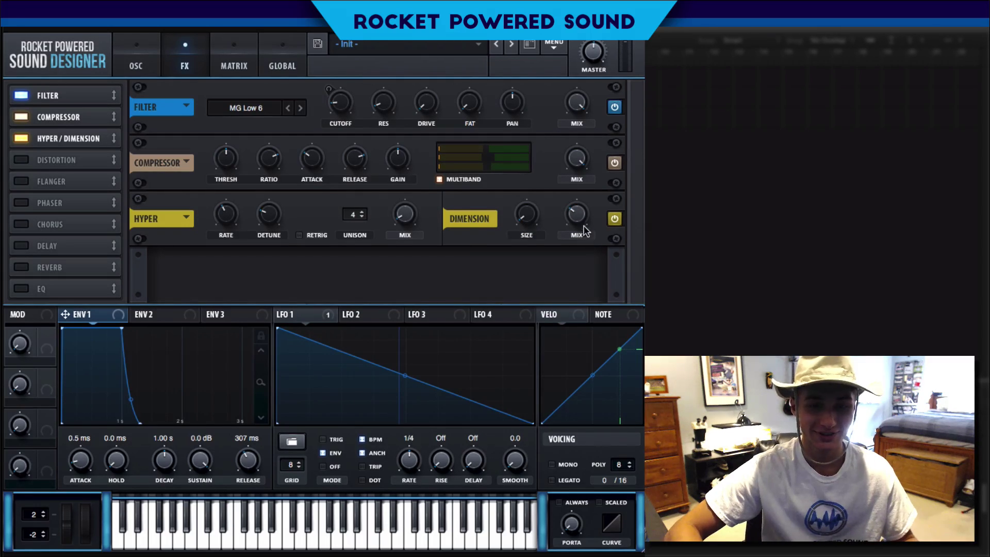
drag(527, 214, 573, 83)
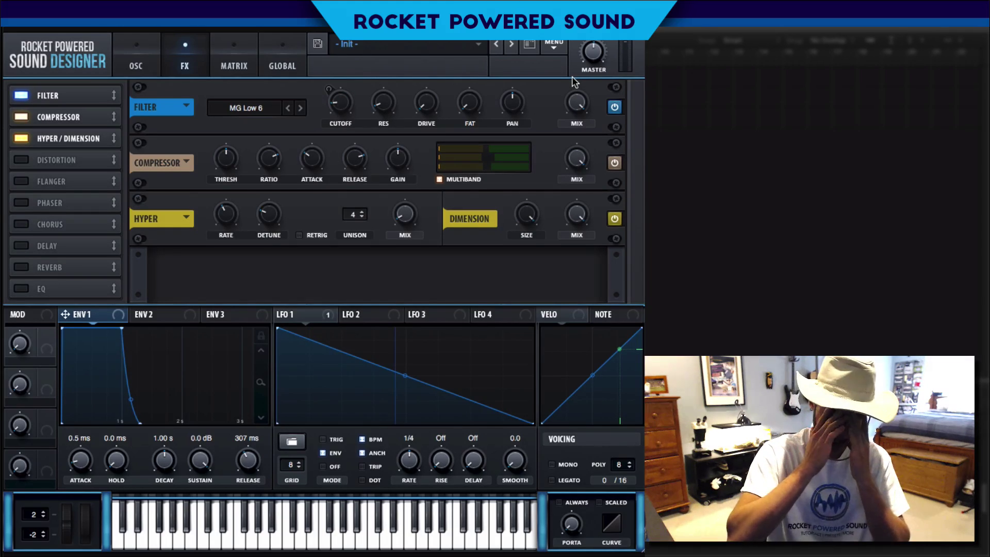
drag(527, 214, 466, 317)
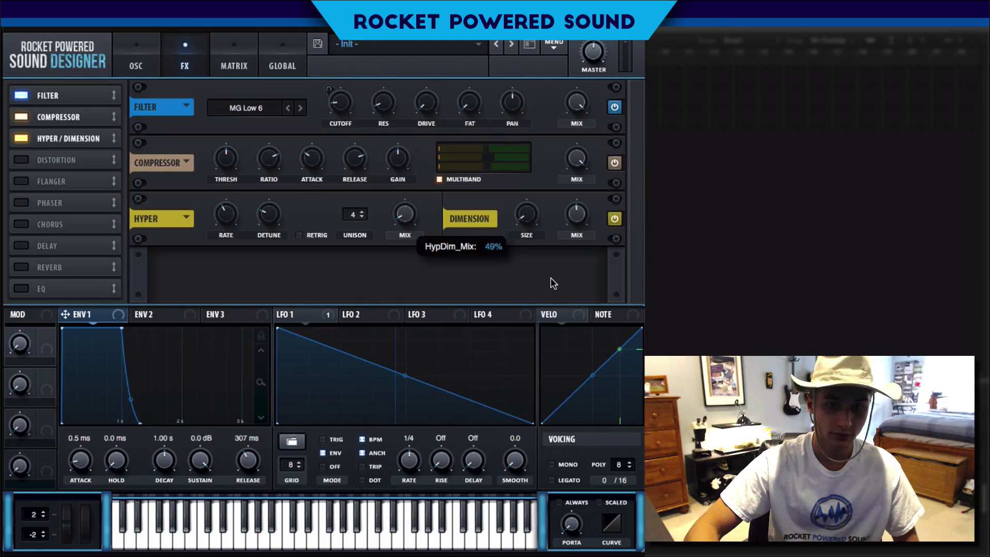
Enable the reverb and delay effects and turn the delay's mix down slightly.
click(21, 267)
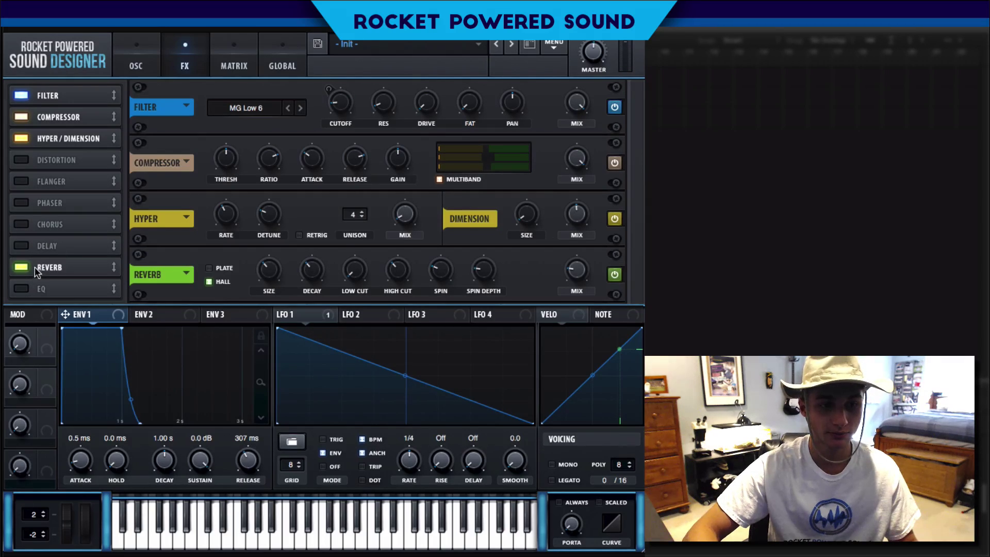
click(21, 246)
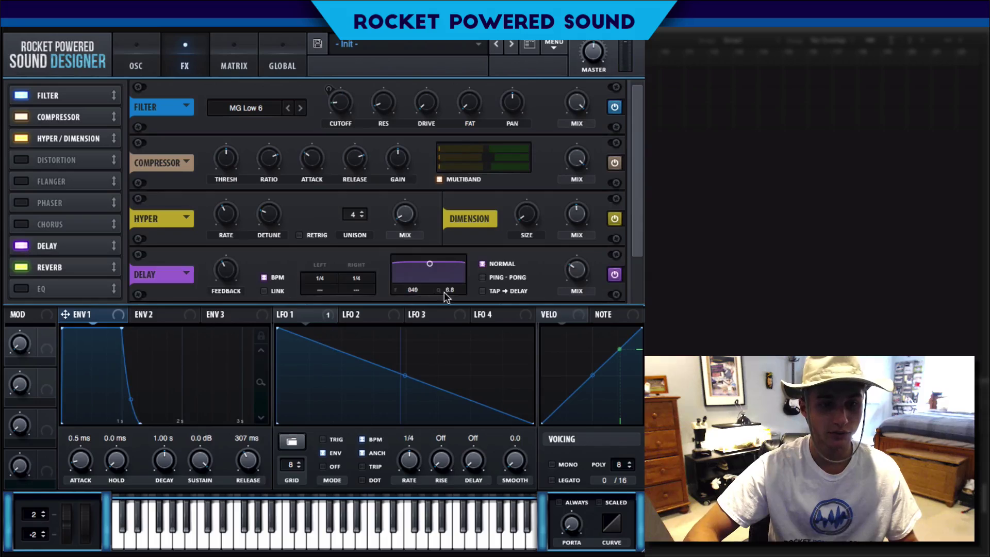
drag(568, 278, 568, 281)
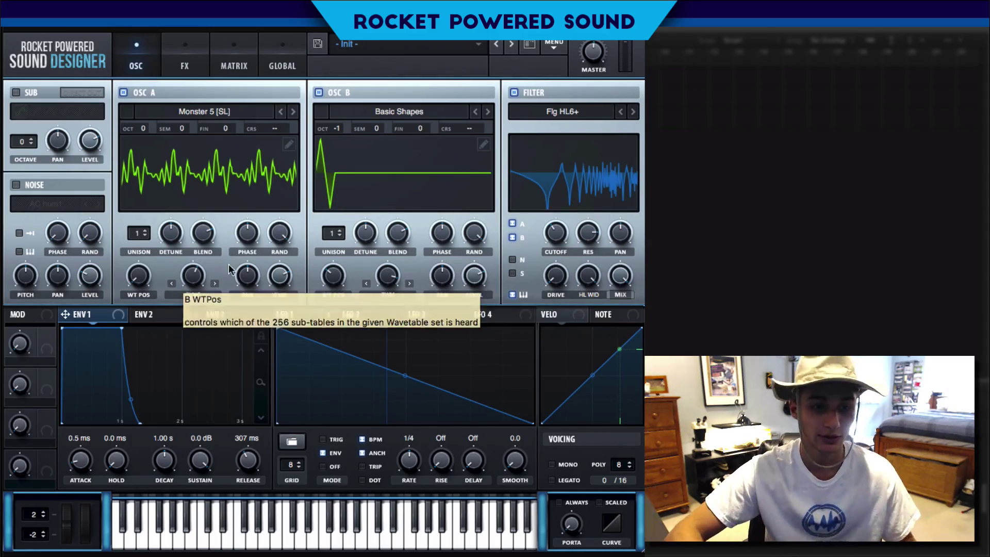
Fine-tune the flanger filter's cutoff by ear and readjust oscillator B's PWM warp to a narrow pulse.
mouse_move(188, 281)
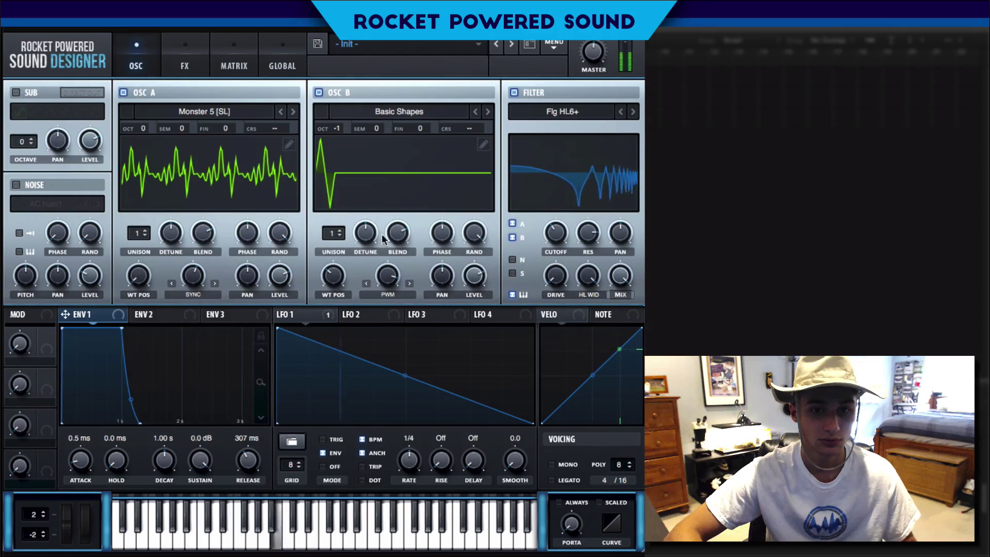
mouse_move(557, 232)
scroll(556, 231, down, 2)
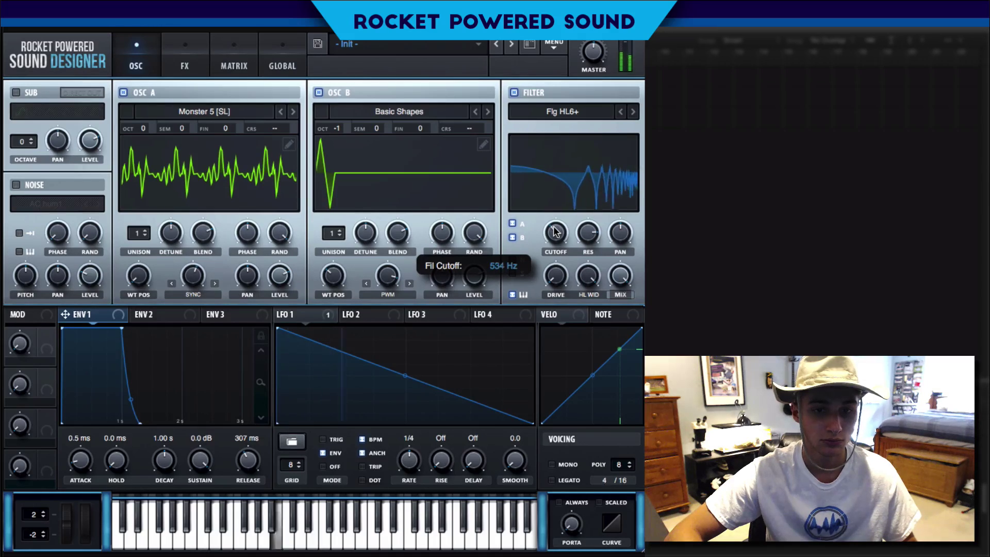
scroll(555, 232, down, 2)
scroll(557, 231, up, 3)
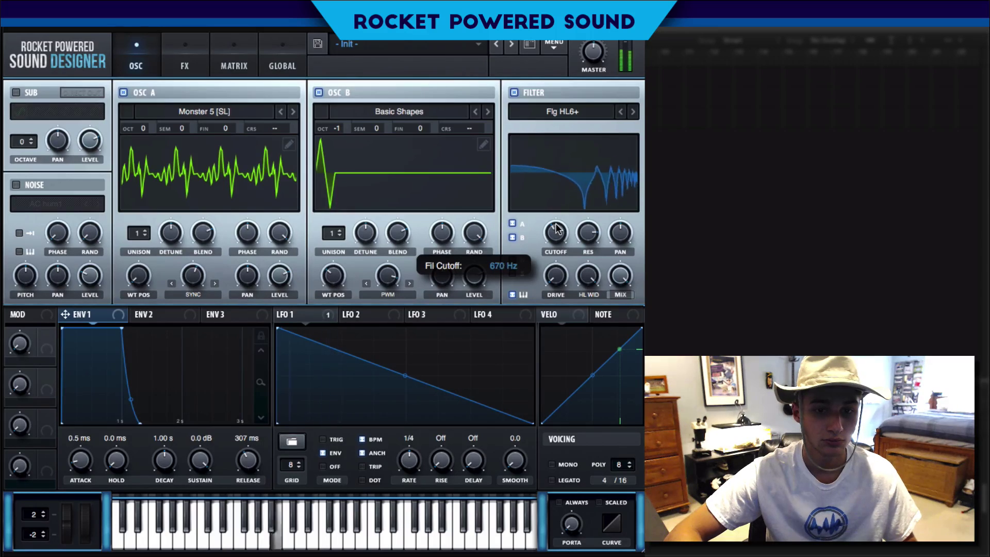
scroll(383, 288, up, 1)
scroll(384, 287, up, 6)
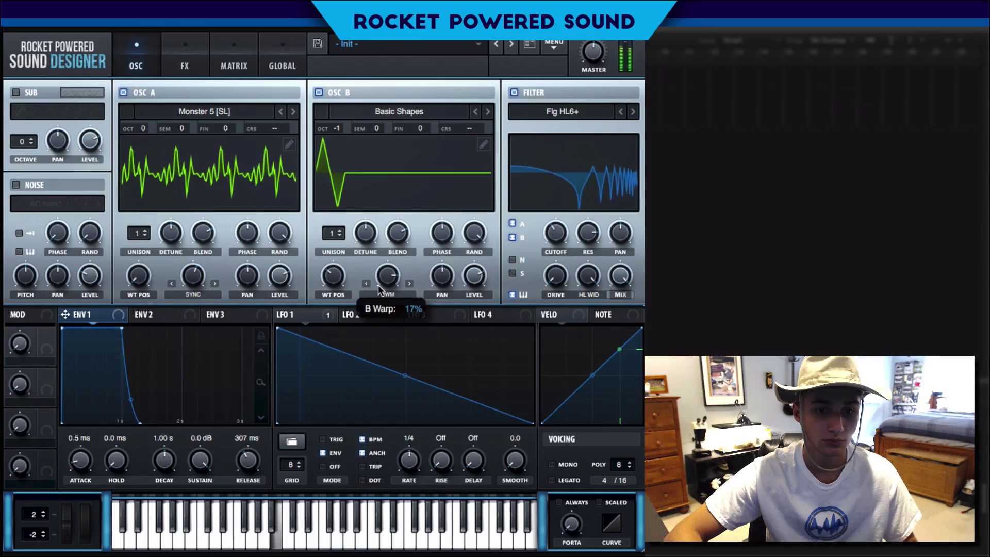
drag(402, 344, 410, 309)
Modulate oscillator A's sync warp with LFO 1 at about -8, set its unison to 9 voices and adjust the detune.
drag(283, 314, 166, 289)
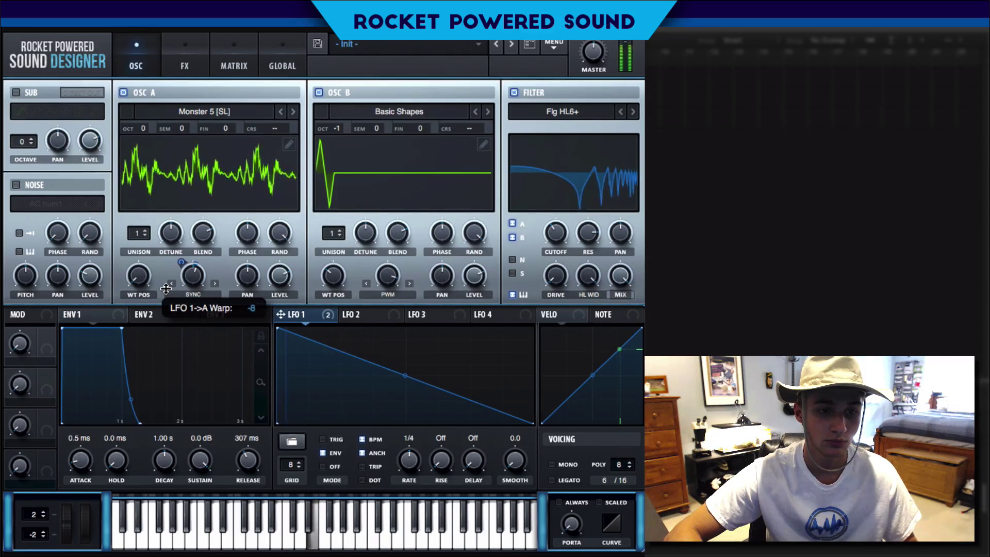
drag(138, 233, 140, 177)
drag(158, 240, 168, 223)
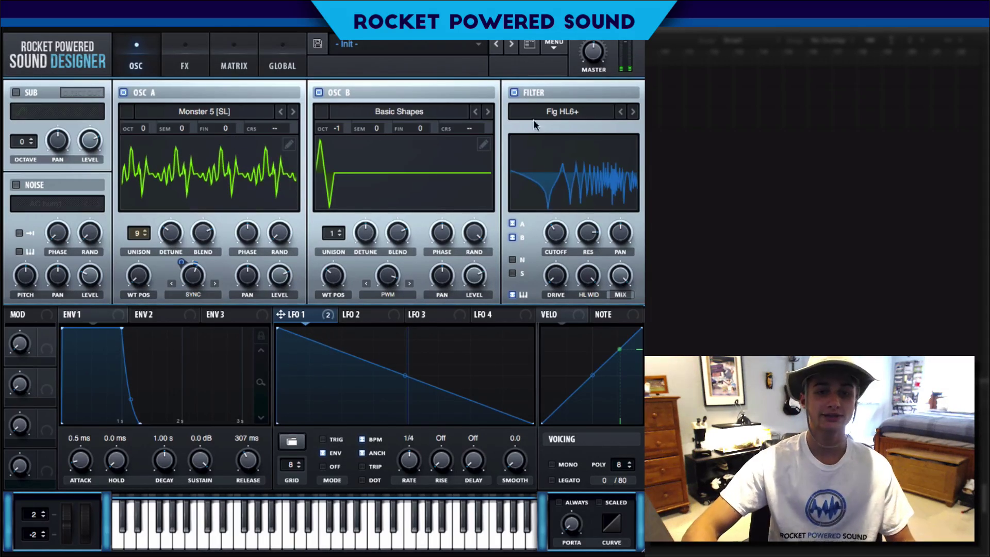
Bypass the flanger filter and enable the sub oscillator at octave -1.
click(514, 93)
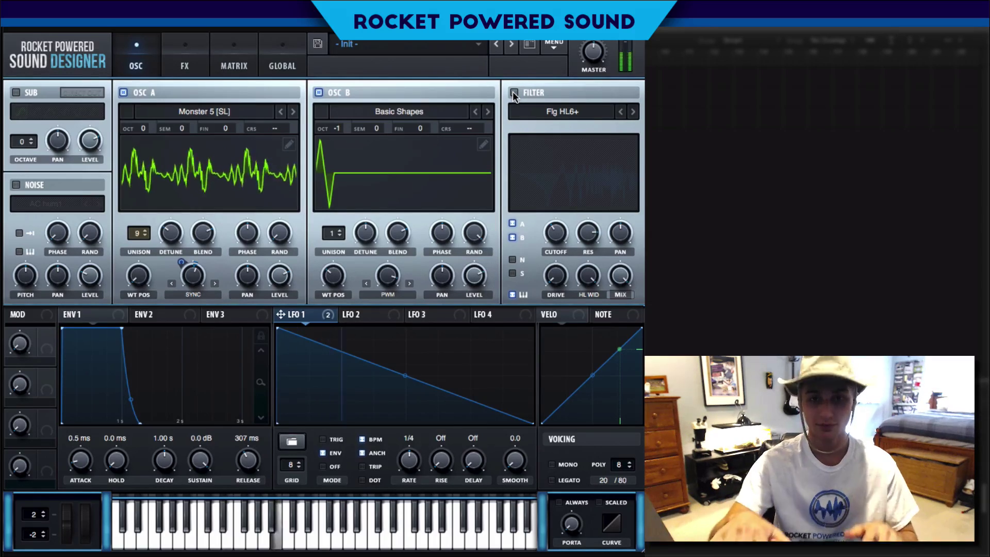
click(16, 92)
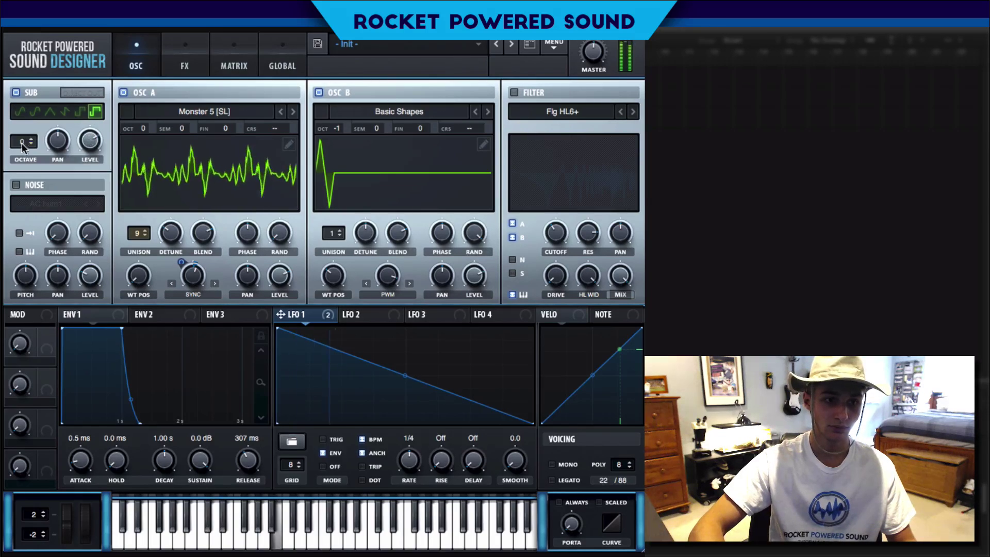
drag(22, 141, 19, 158)
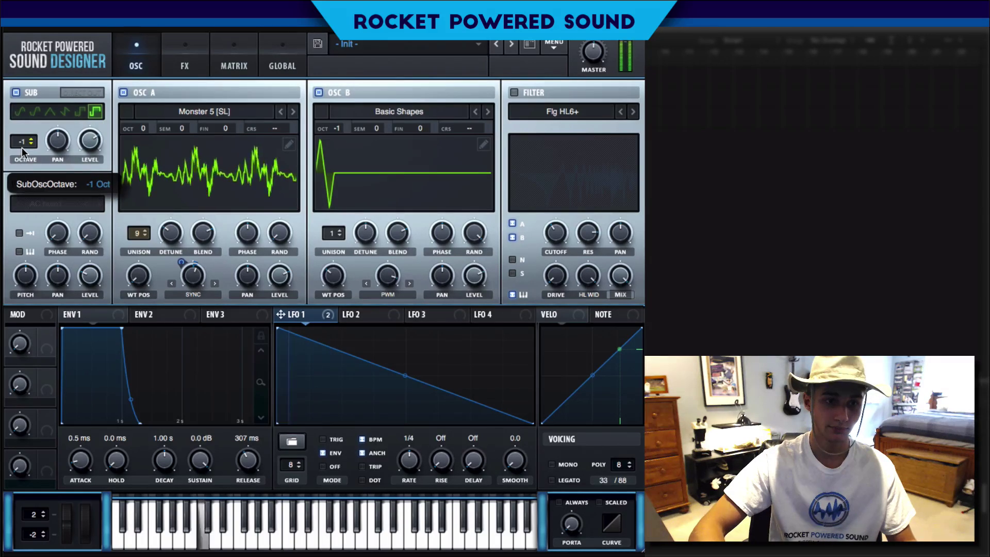
Modulate the sub oscillator's level with LFO 1 and turn the flanger filter back on.
drag(280, 314, 87, 142)
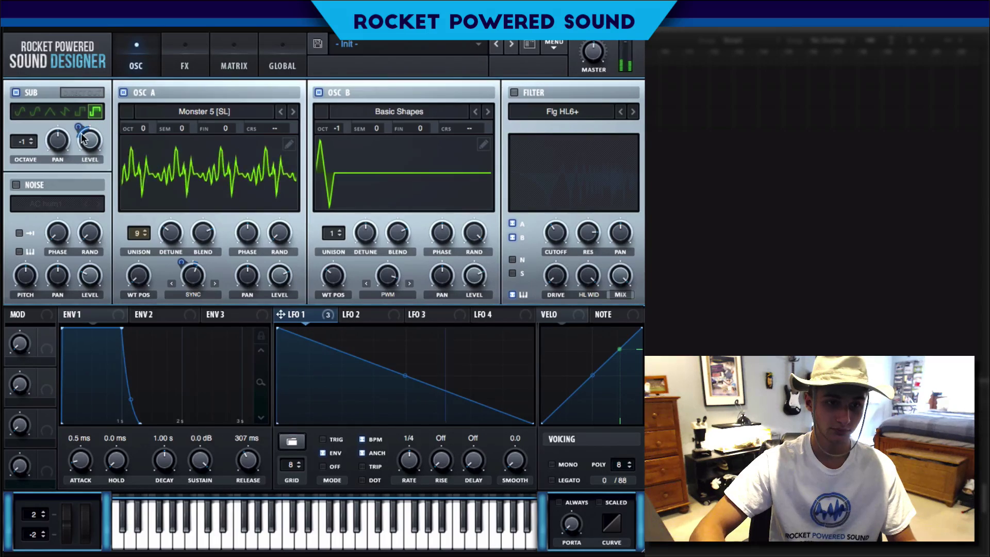
click(185, 62)
click(136, 61)
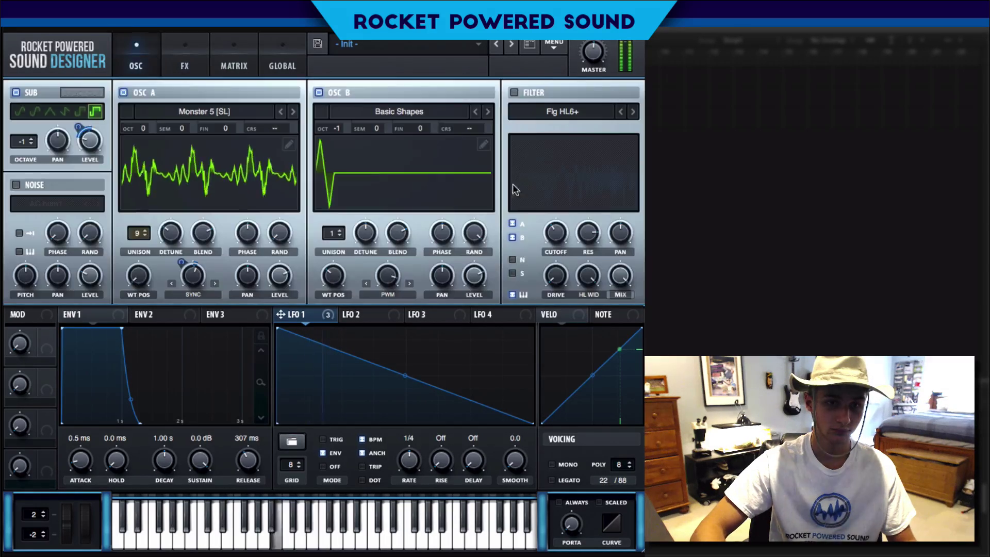
click(515, 92)
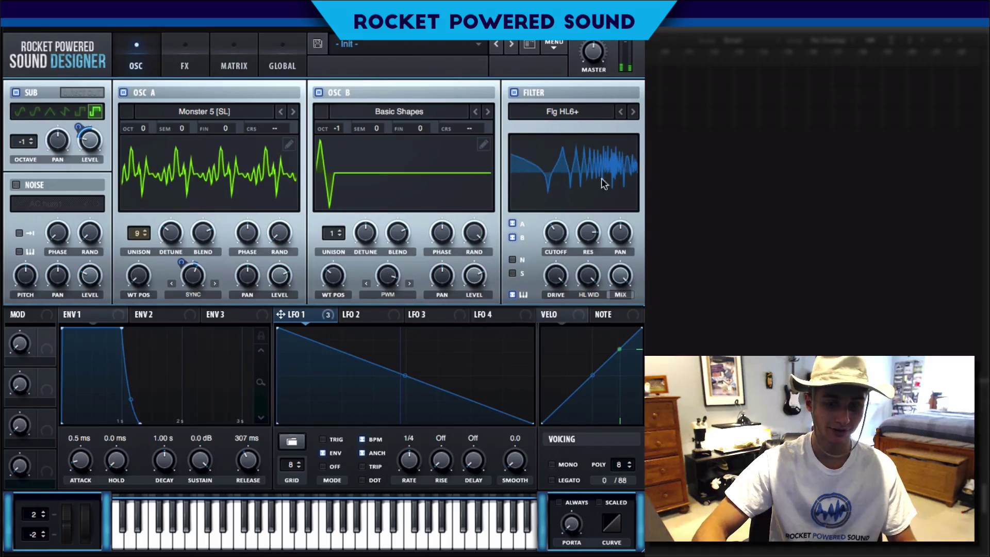
click(514, 238)
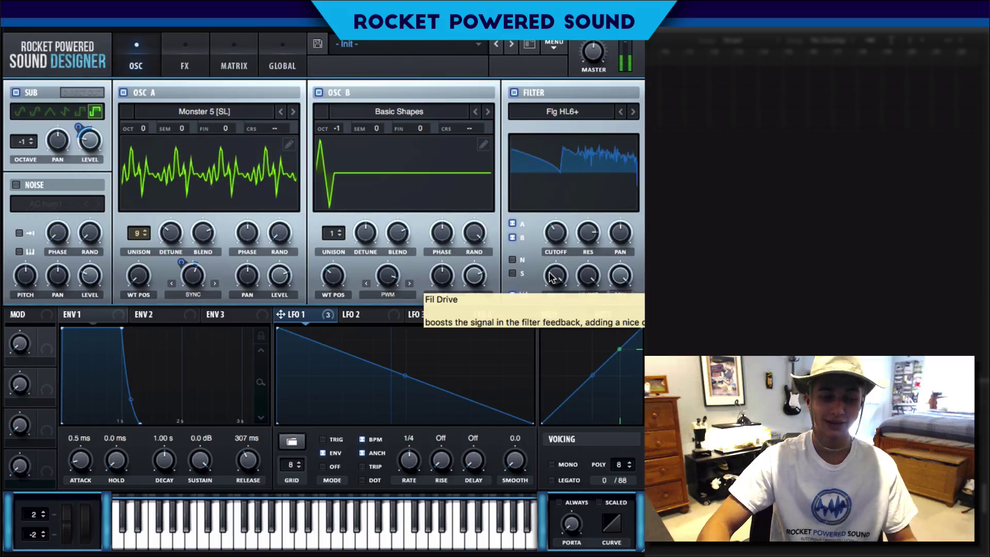